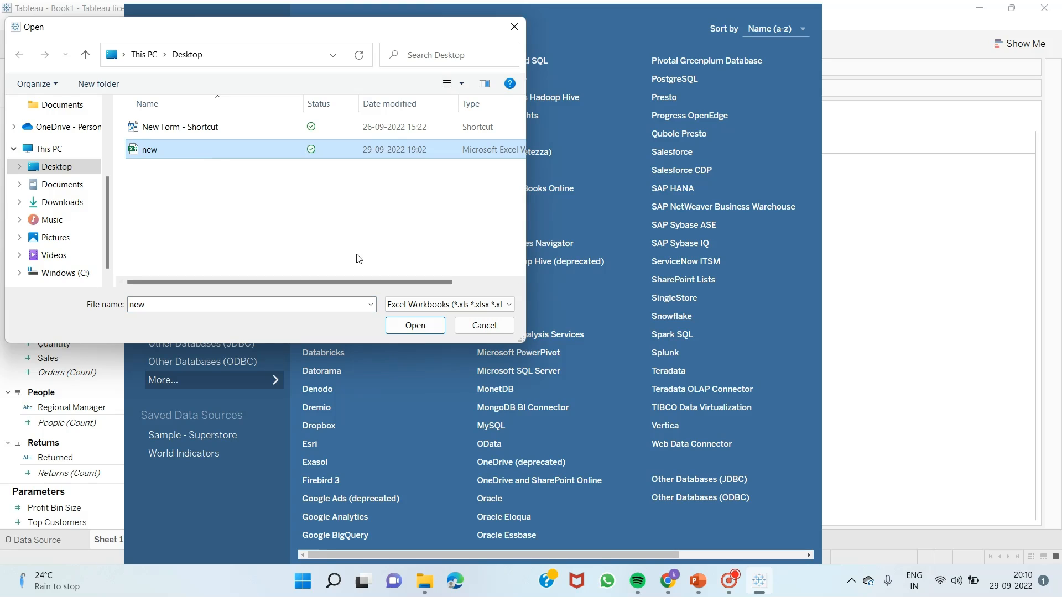
- Connect to the Excel workbook "new", add its Sheet2 table to the data source and go to the Sheet 1 worksheet
left_click(420, 326)
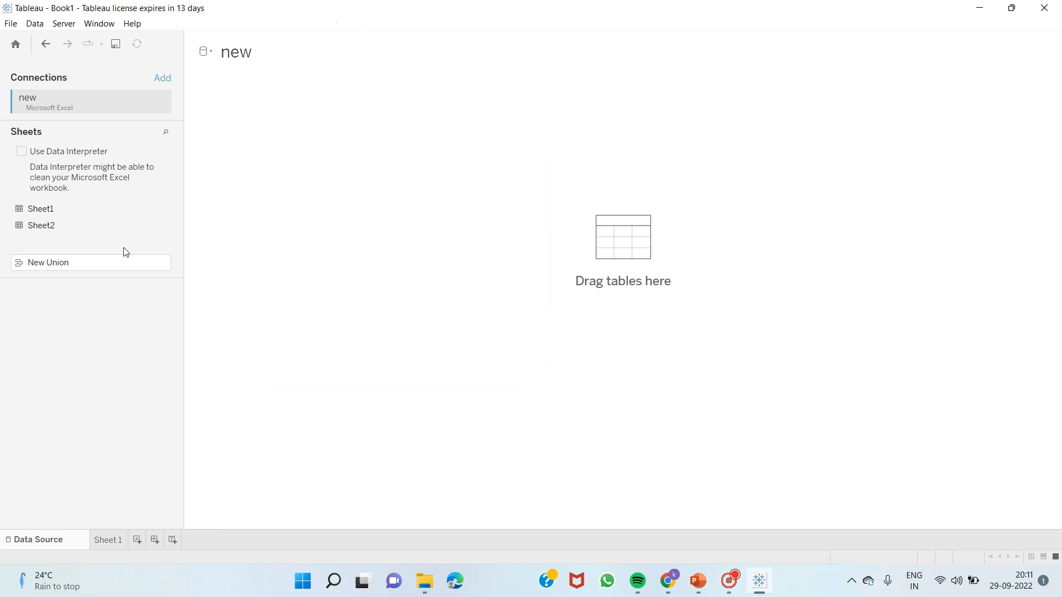
left_click_drag(90, 227, 251, 114)
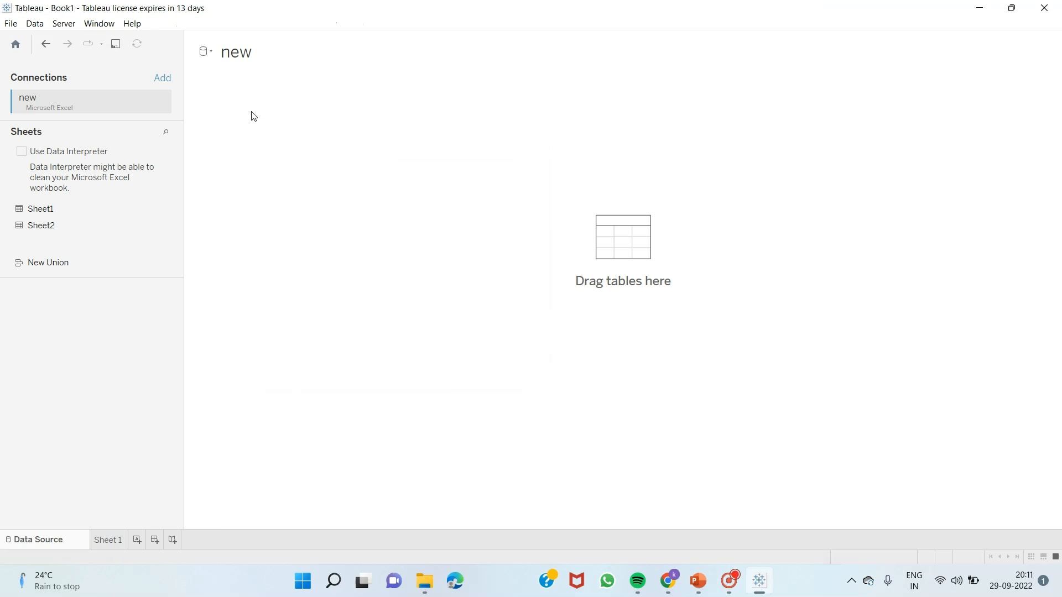
left_click(108, 540)
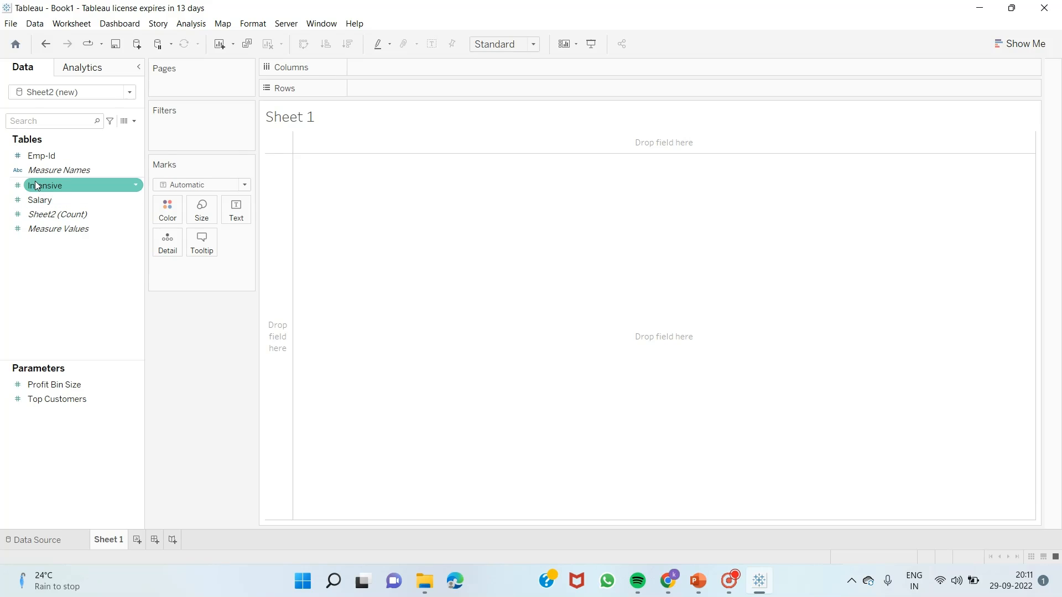
- Build a text table with Emp-Id as rows and Salary followed by Intensive as value columns, and widen the columns
left_click_drag(50, 159, 377, 90)
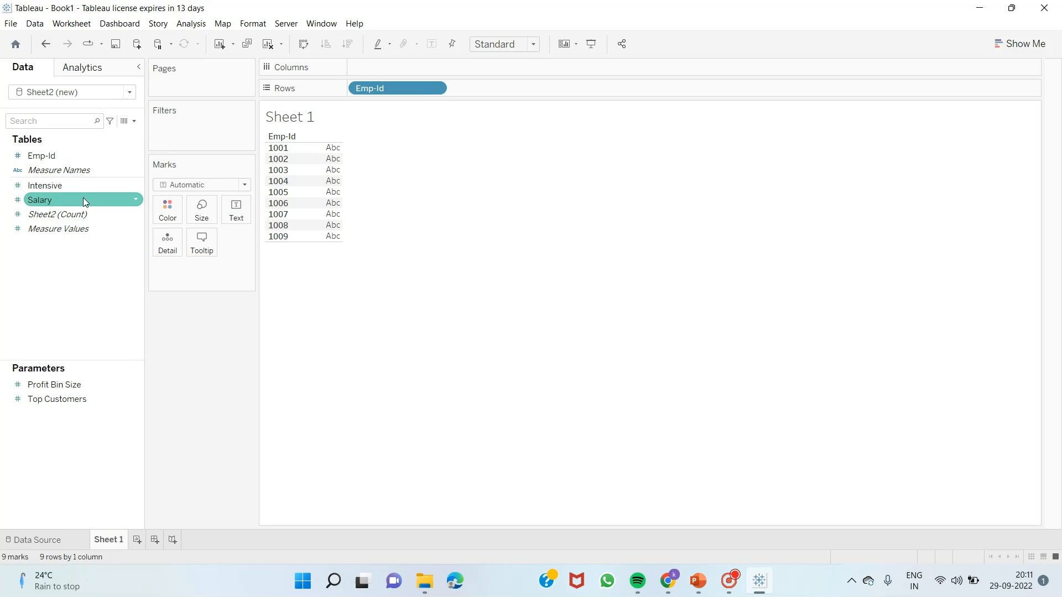
left_click_drag(83, 198, 331, 190)
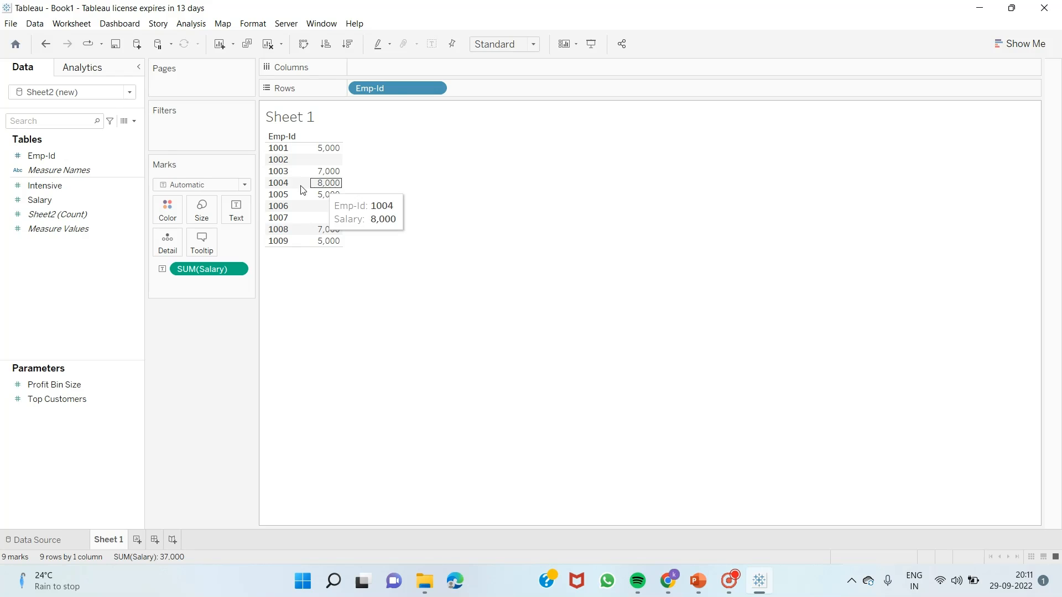
left_click_drag(65, 193, 326, 198)
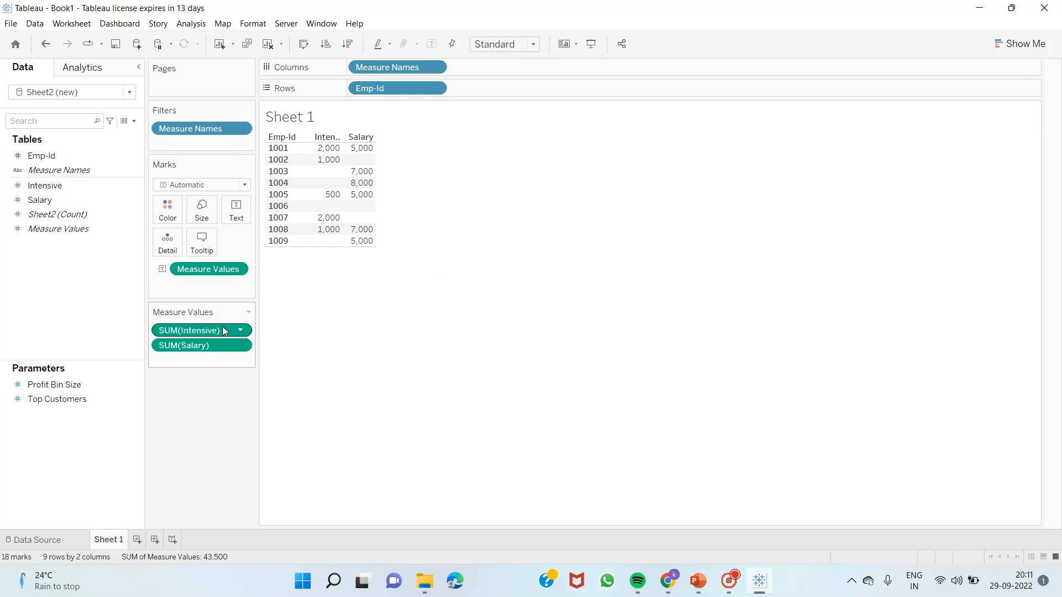
left_click_drag(216, 338, 216, 360)
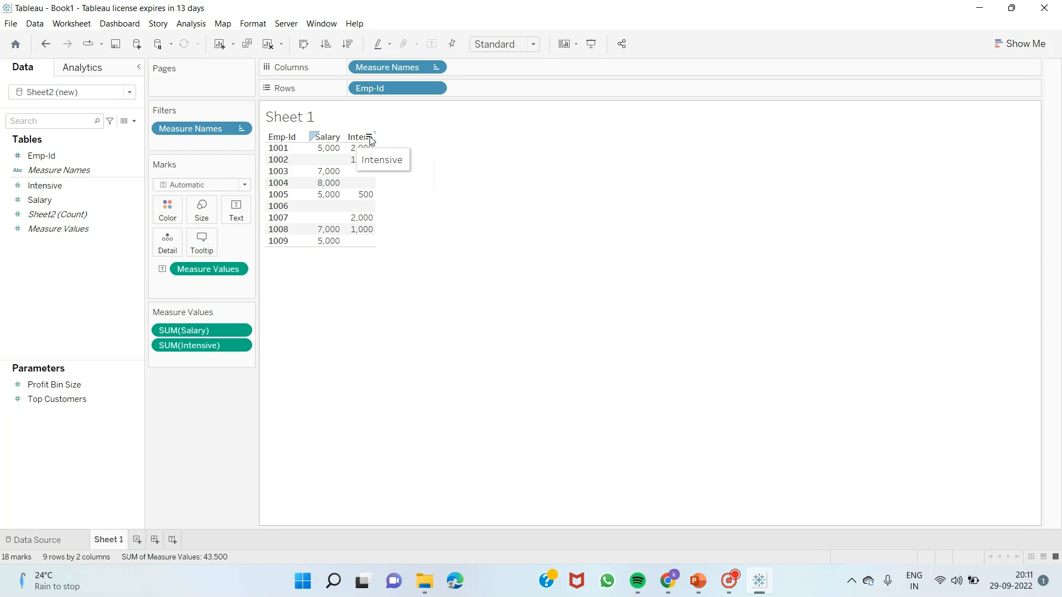
left_click_drag(374, 139, 423, 148)
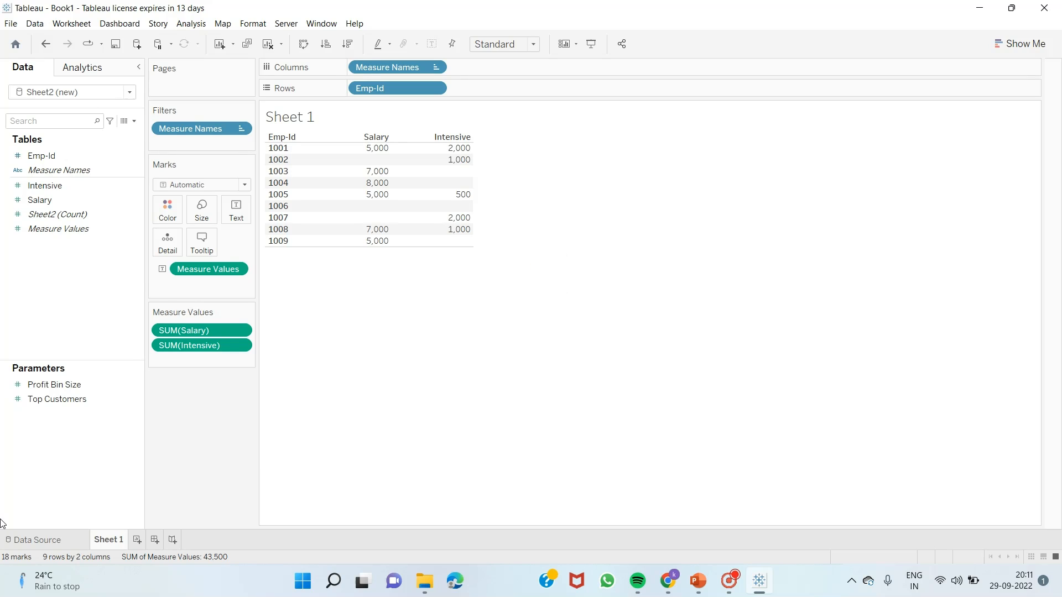
- Check the Sheet2 source rows for missing Salary and Intensive values, and rename the worksheet "ZN function"
left_click(31, 541)
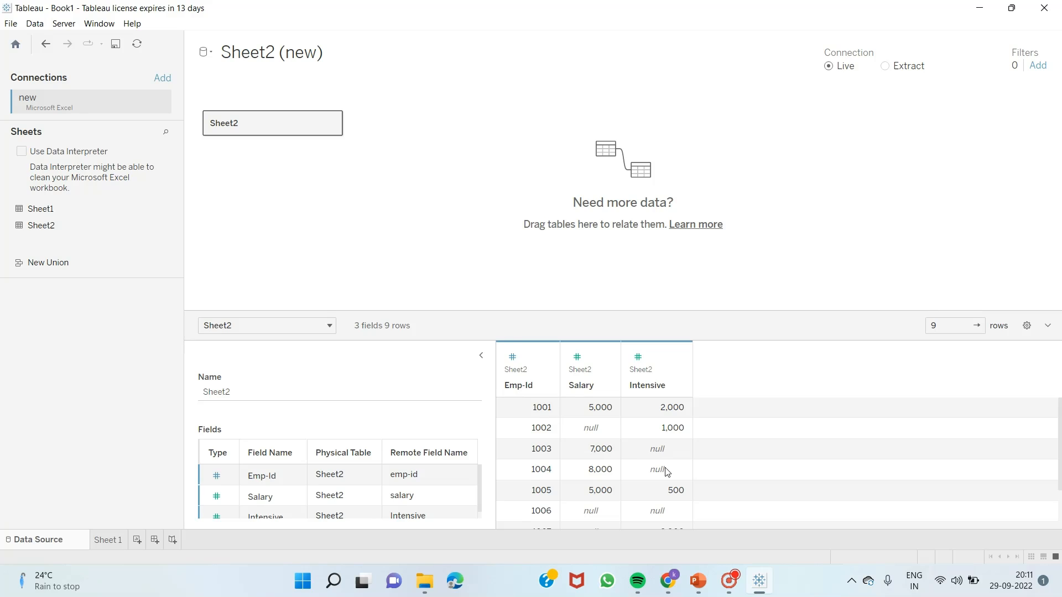
left_click(109, 540)
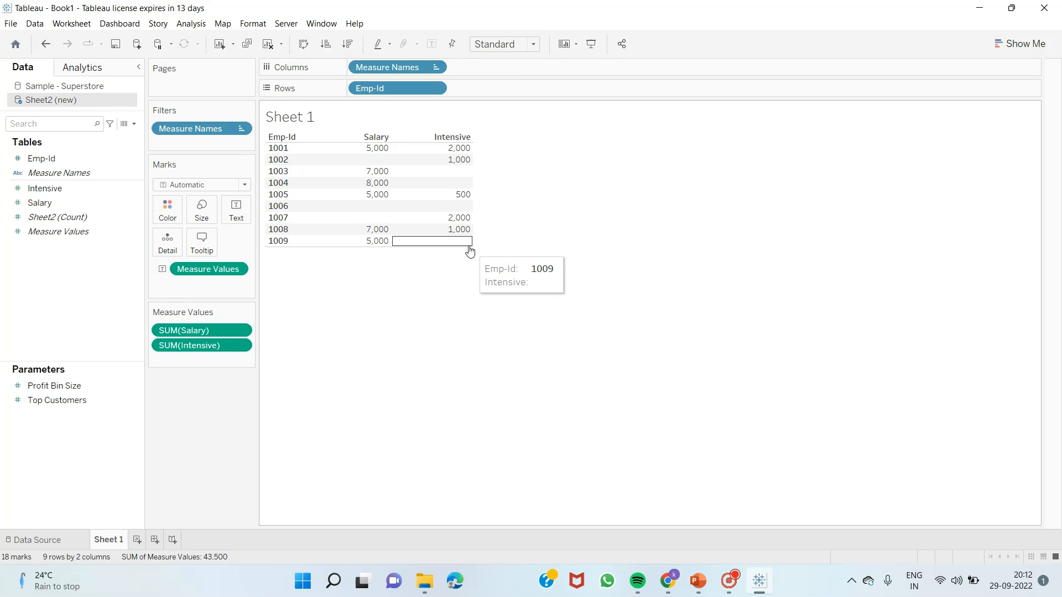
double_click(111, 541)
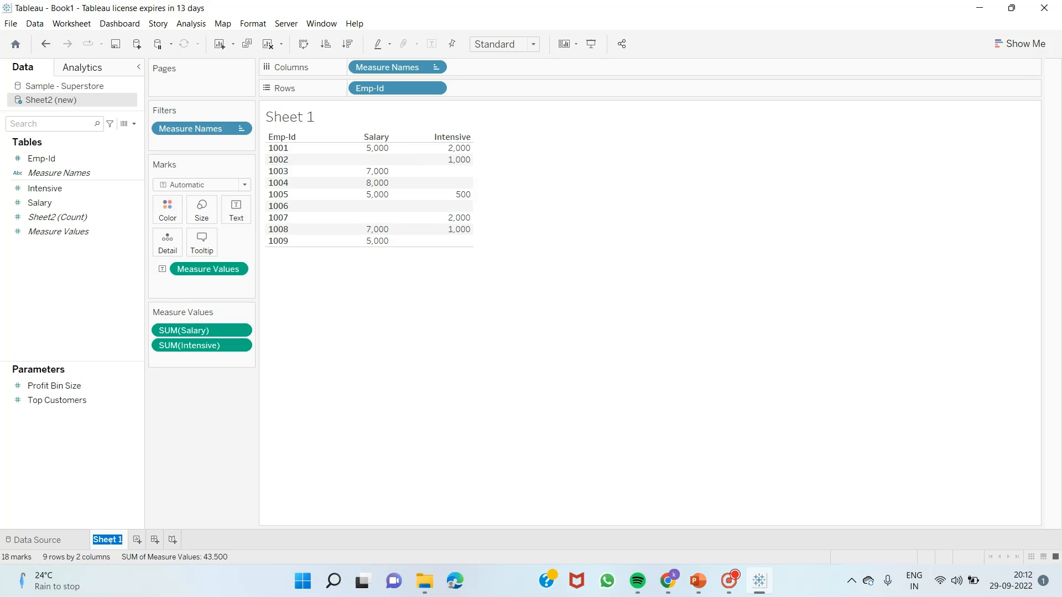
type("ZN function")
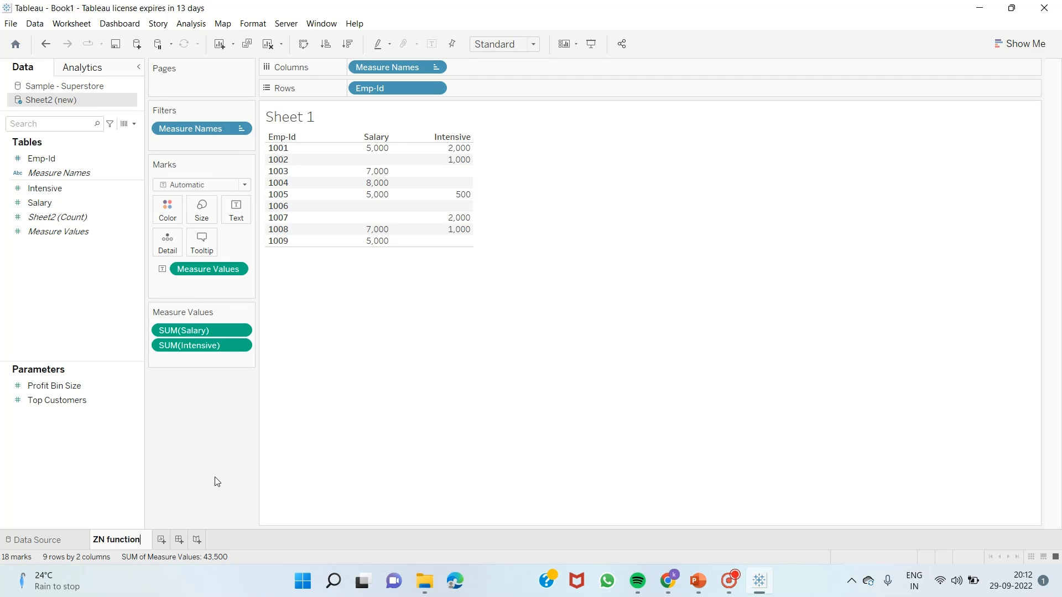
key("Return")
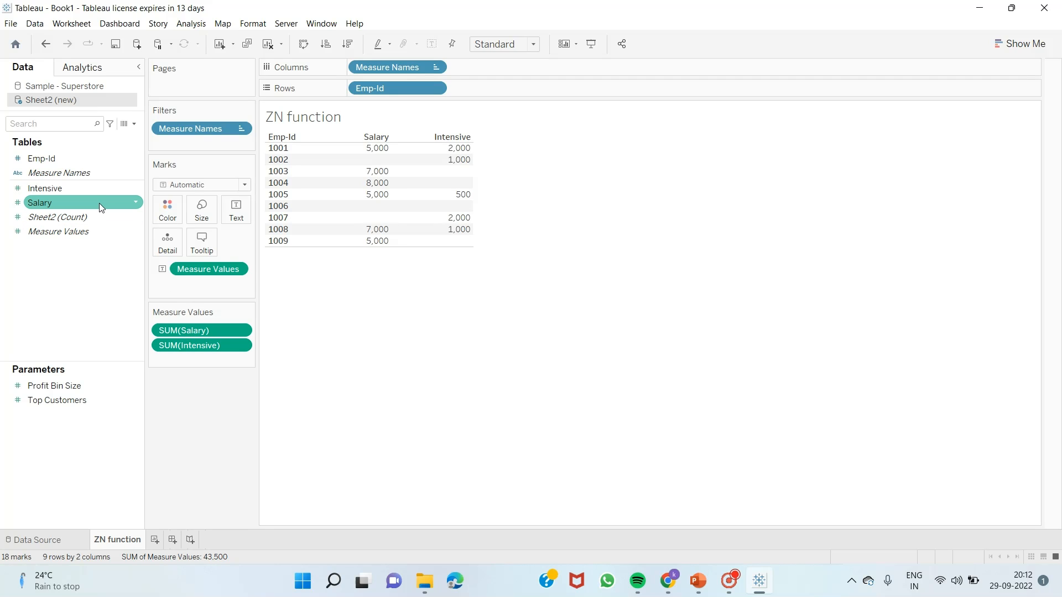
- Start a calculated field from the Salary field and name it zn_salary
left_click(136, 203)
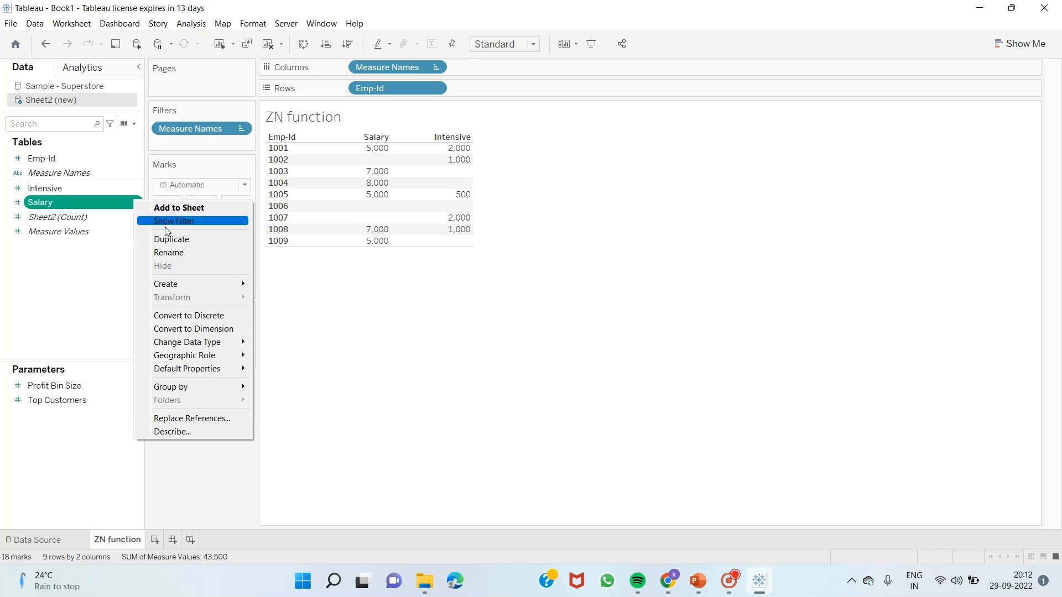
mouse_move(193, 282)
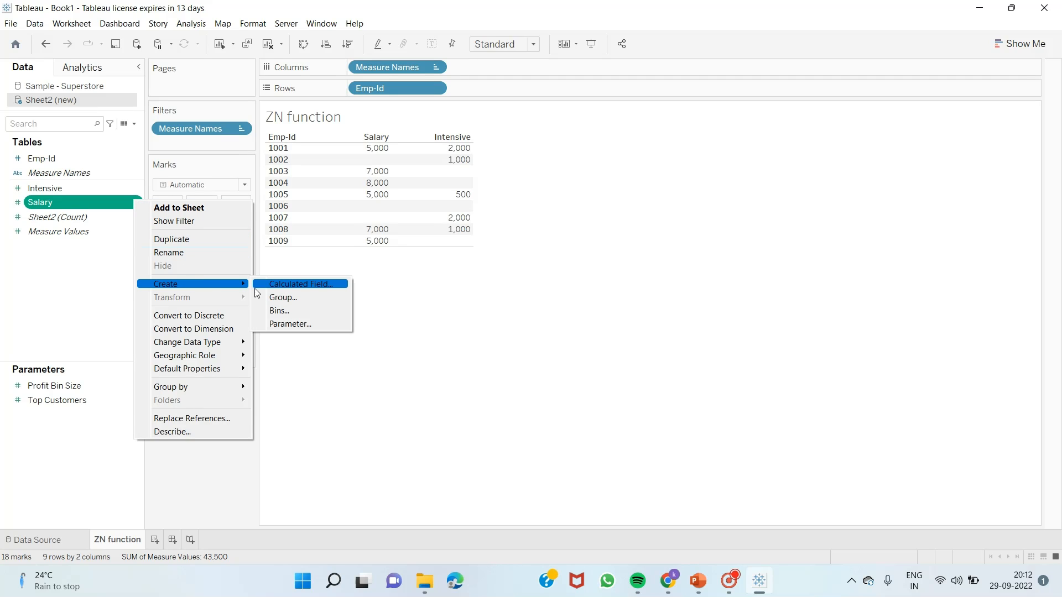
left_click(291, 285)
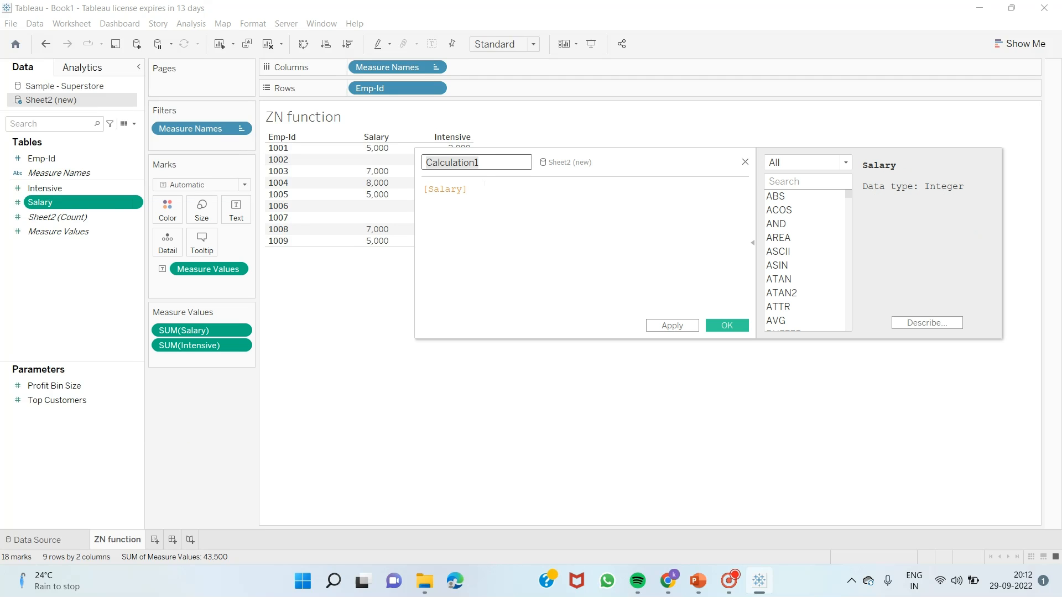
left_click(488, 163)
key("BackSpace")
key("BackSpace")
key("BackSpace")
key("BackSpace")
key("BackSpace")
key("BackSpace")
key("BackSpace")
key("BackSpace")
key("BackSpace")
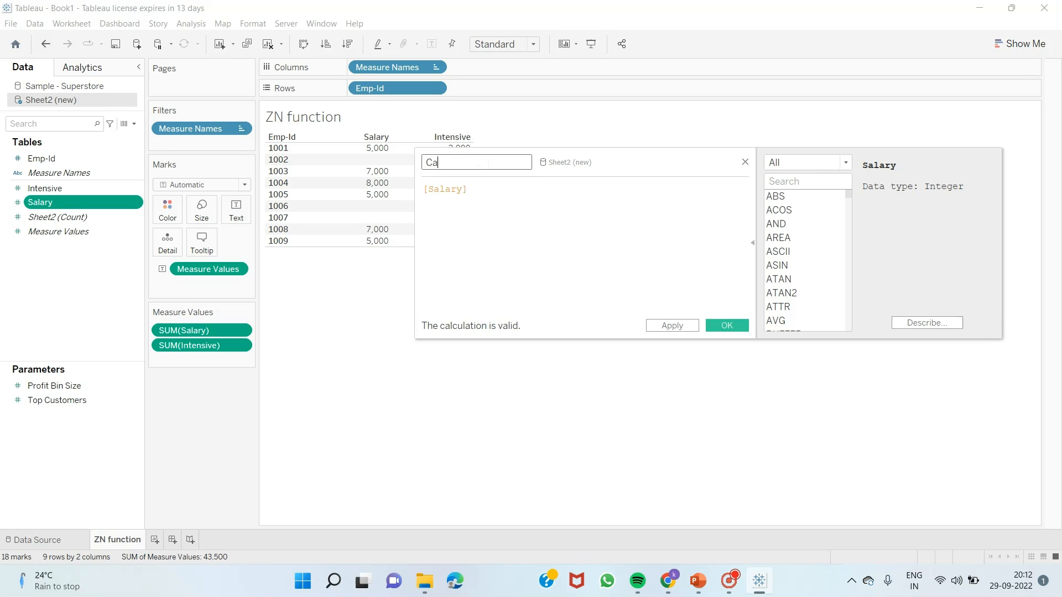
type("zn")
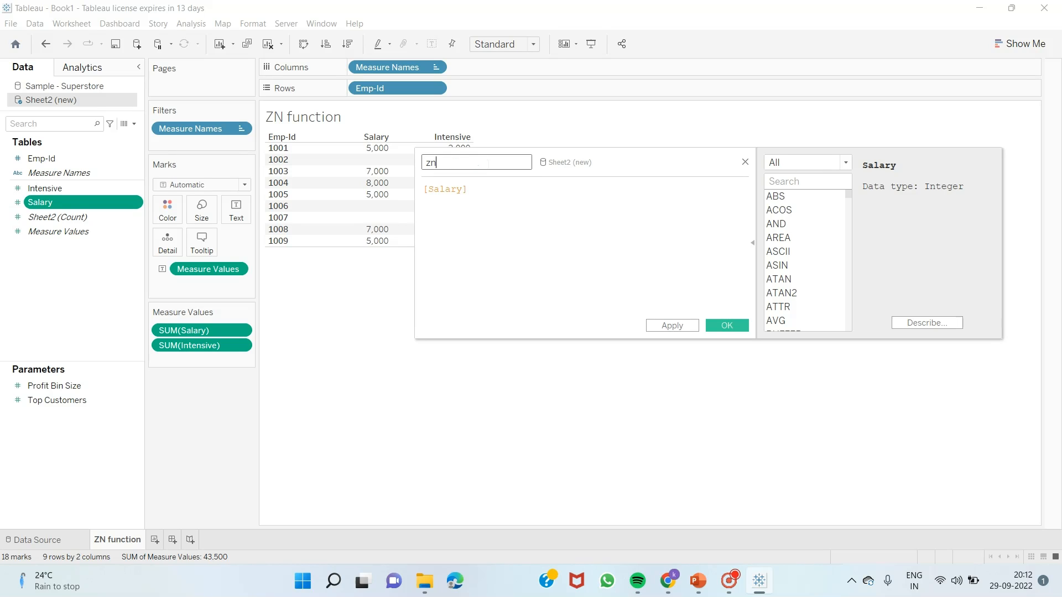
type("_salary")
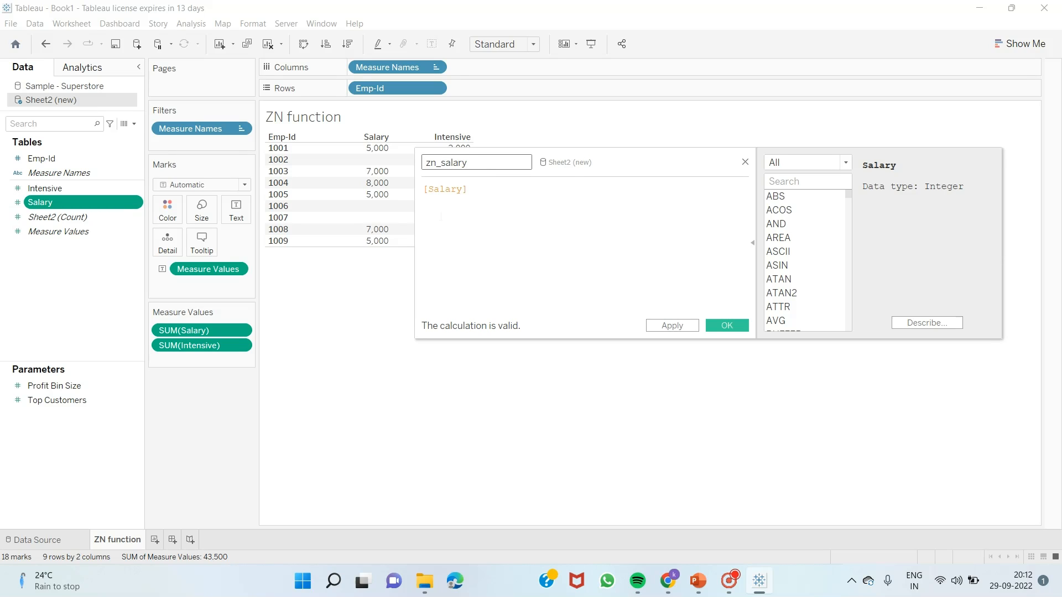
- Define the zn_salary calculation as ZN([Salary]) and save it
left_click(424, 191)
type("z")
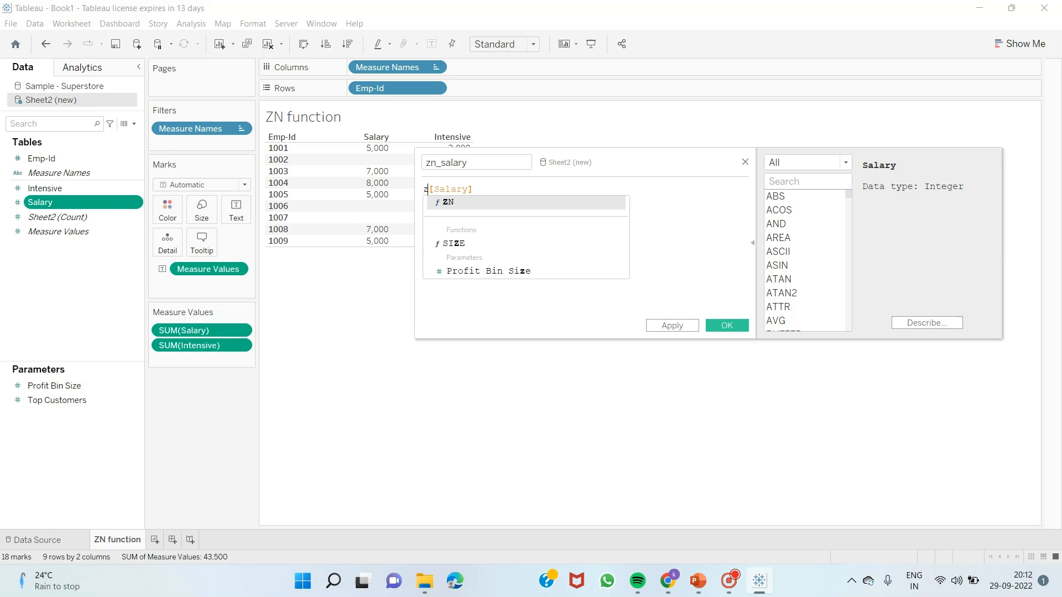
left_click(455, 203)
left_click(445, 190)
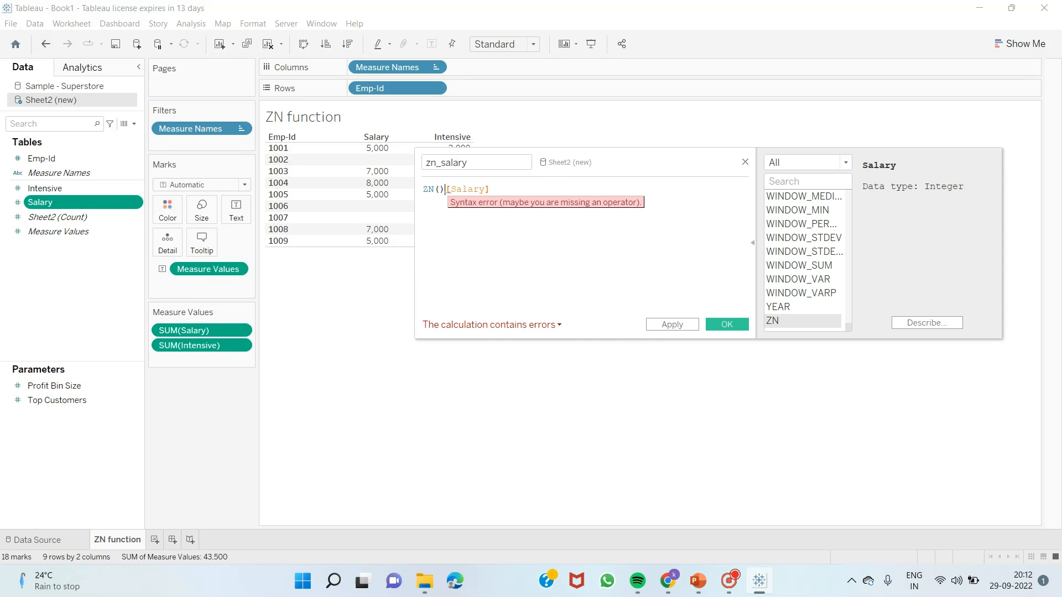
key("BackSpace")
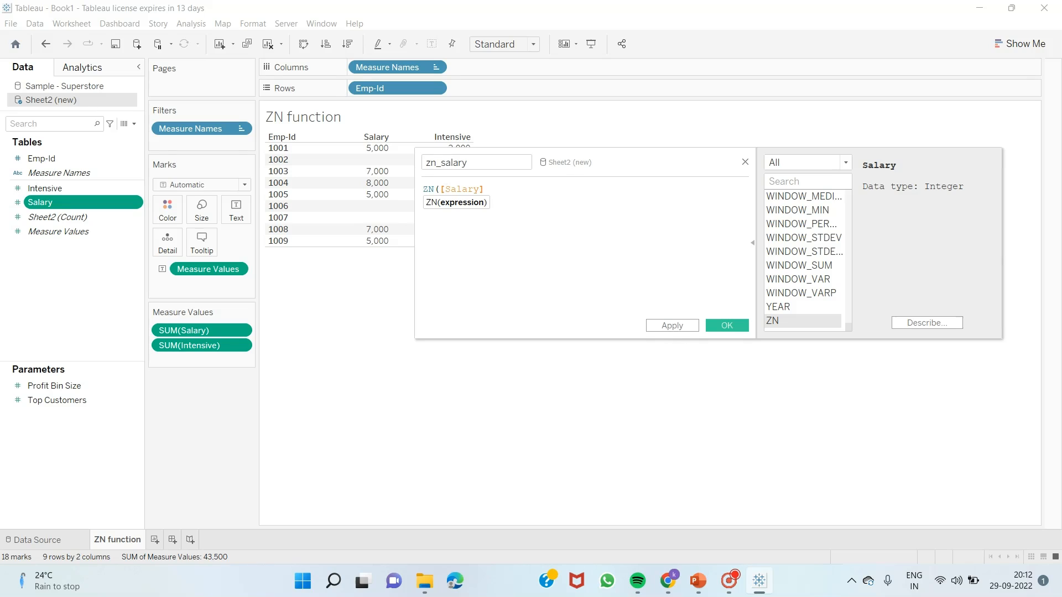
type(")")
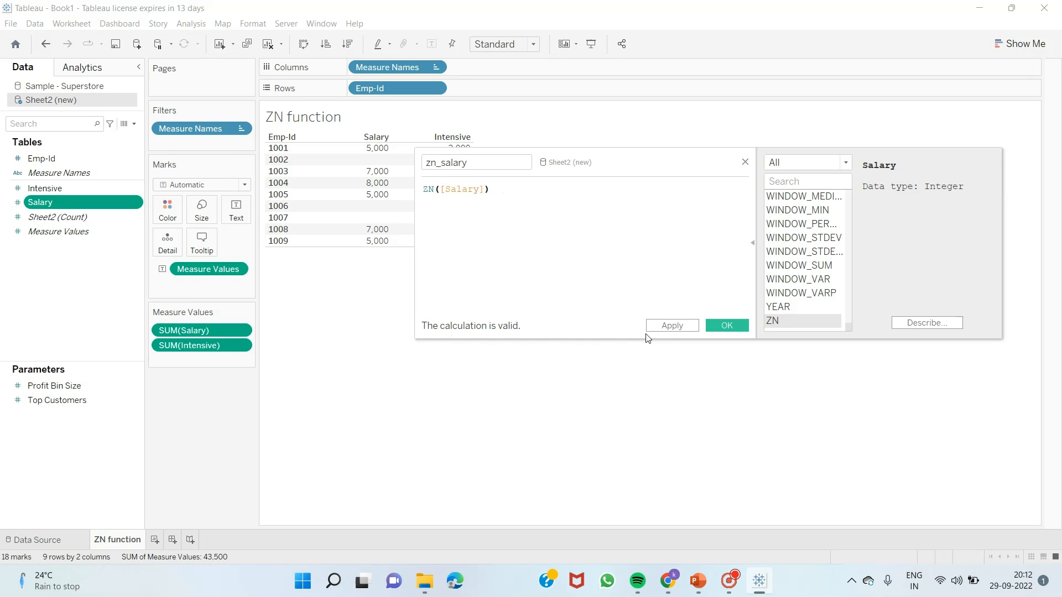
left_click(675, 327)
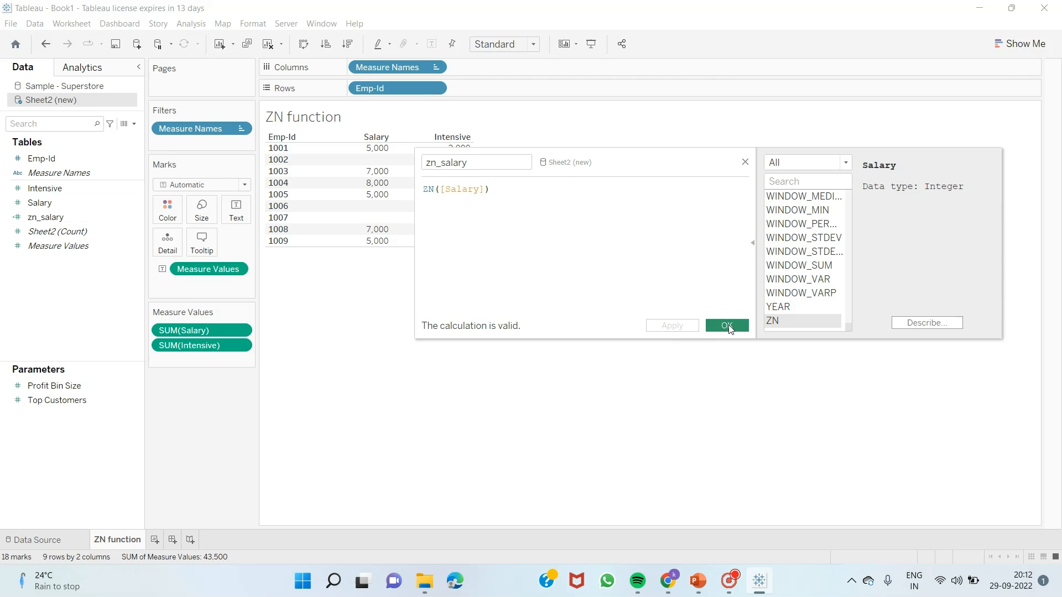
left_click(728, 326)
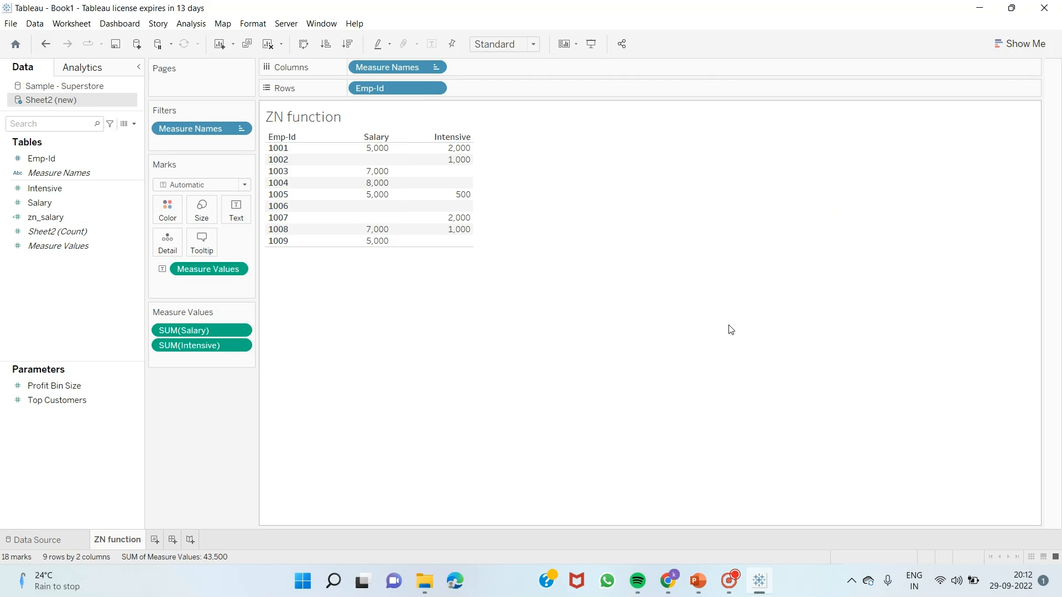
- Start a calculated field from the Intensive field and name it zn_intensive
left_click(135, 191)
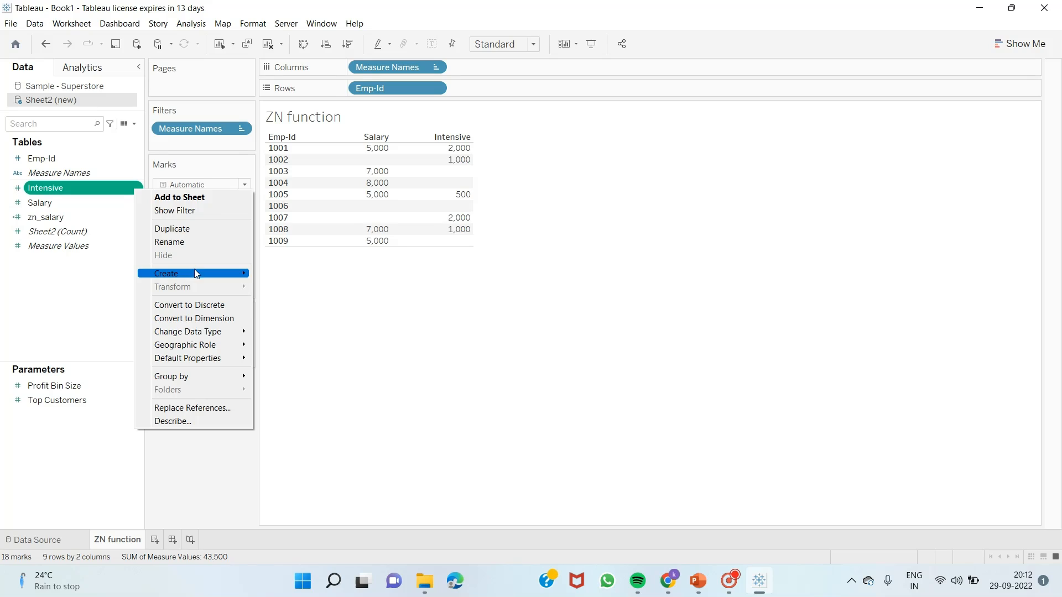
mouse_move(197, 274)
left_click(280, 273)
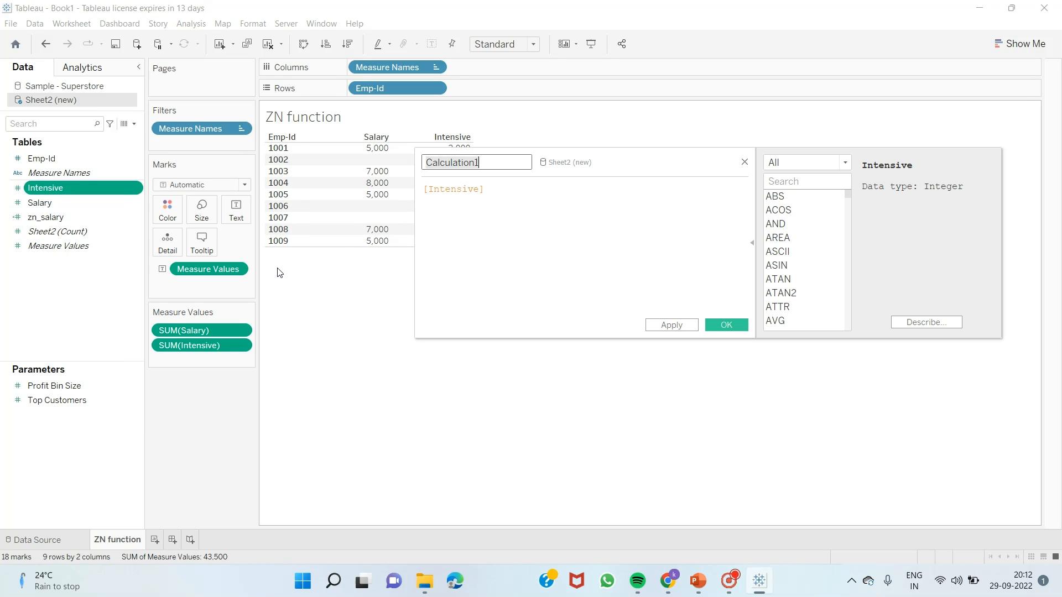
left_click(491, 165)
key("BackSpace")
key("BackSpace")
key("BackSpace")
key("BackSpace")
key("BackSpace")
key("BackSpace")
key("BackSpace")
key("BackSpace")
key("BackSpace")
key("BackSpace")
key("BackSpace")
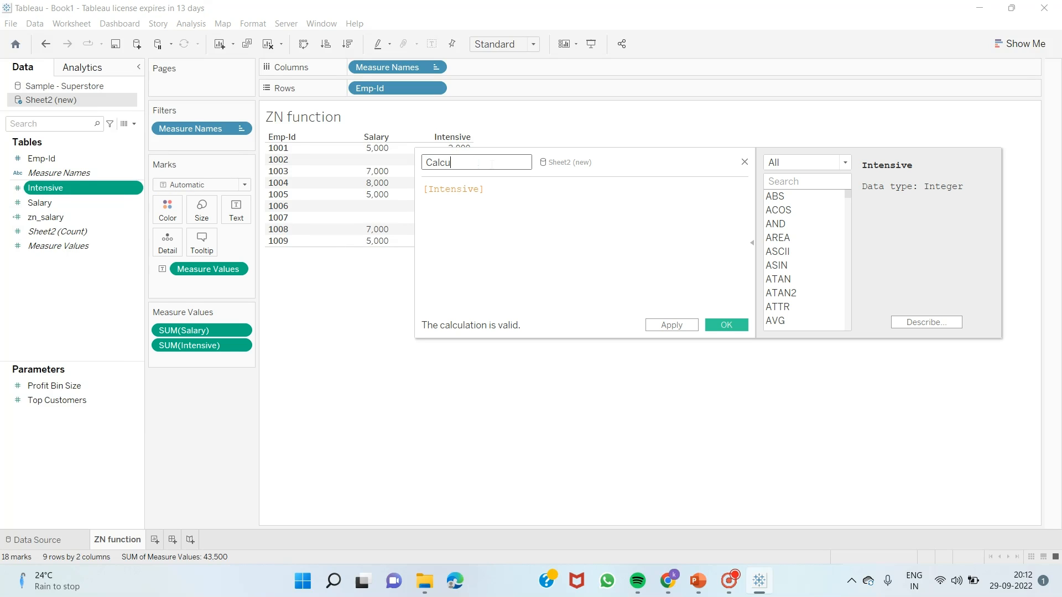
type("zn_intensive")
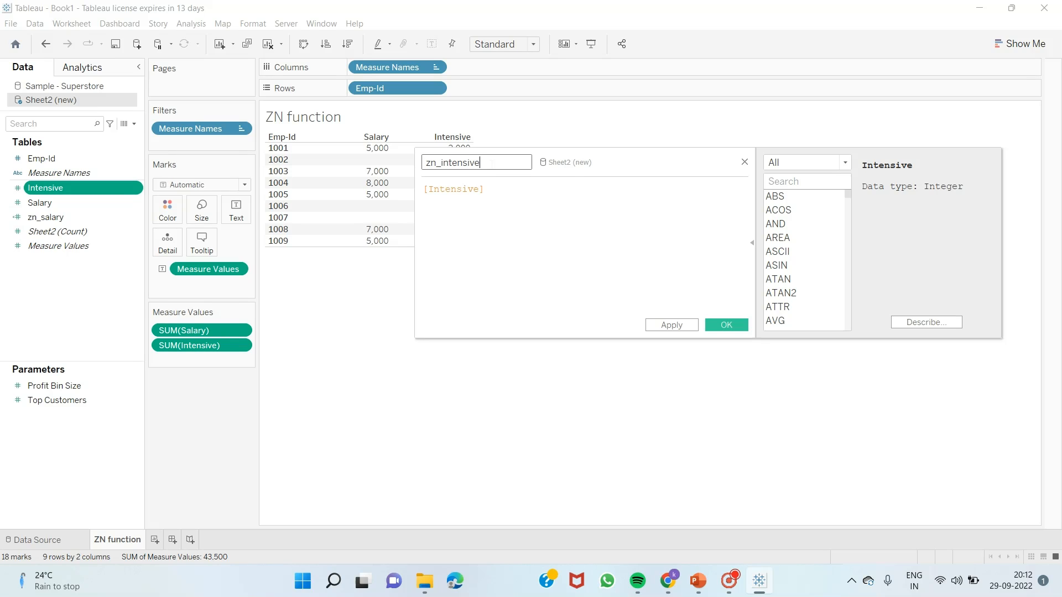
- Define the zn_intensive calculation as ZN([Intensive]) and save it
left_click(427, 189)
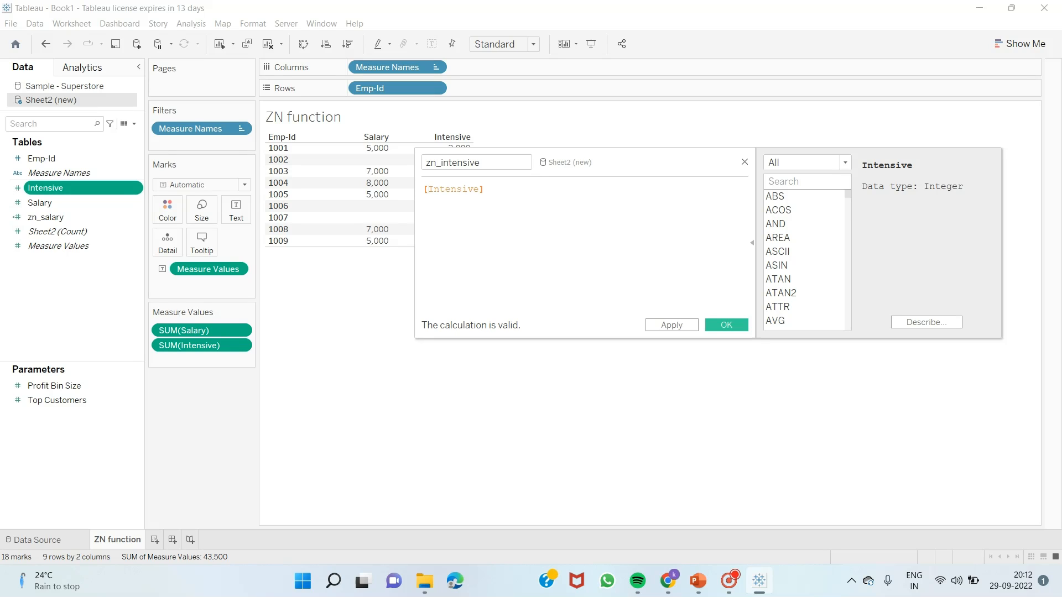
type("z")
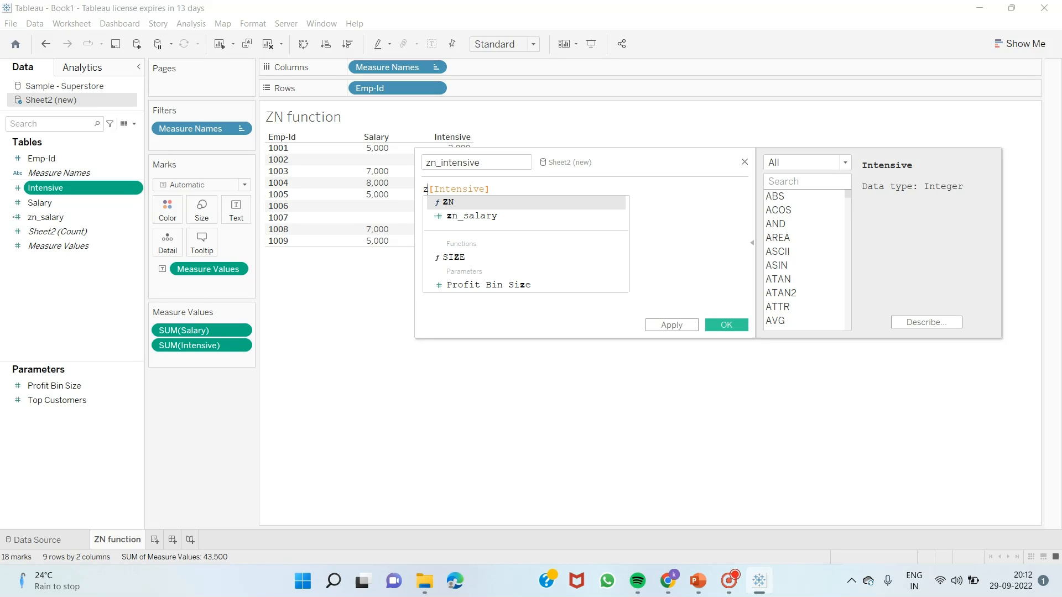
key("Return")
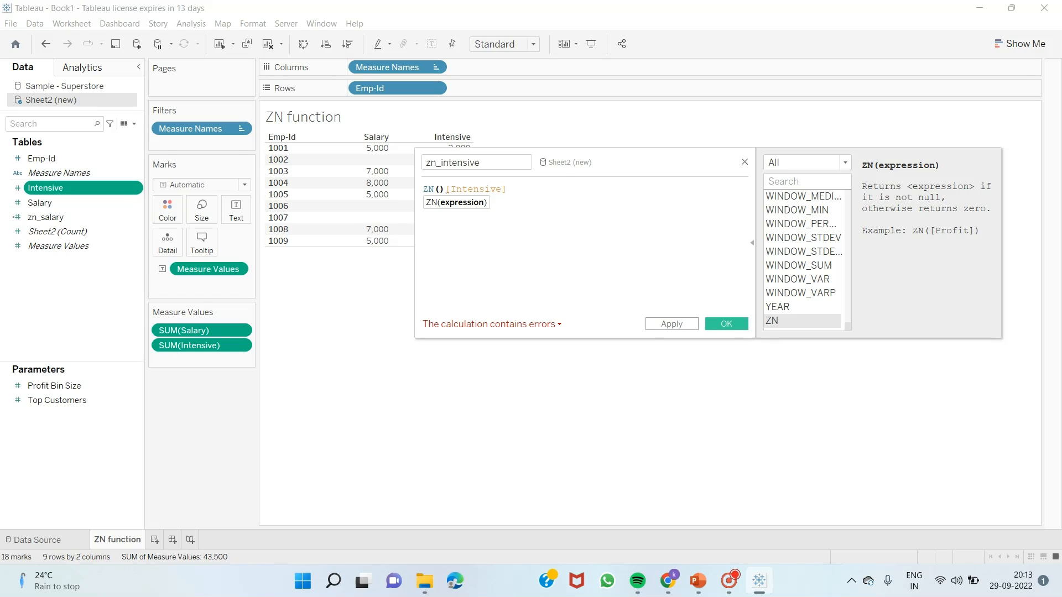
key("Delete")
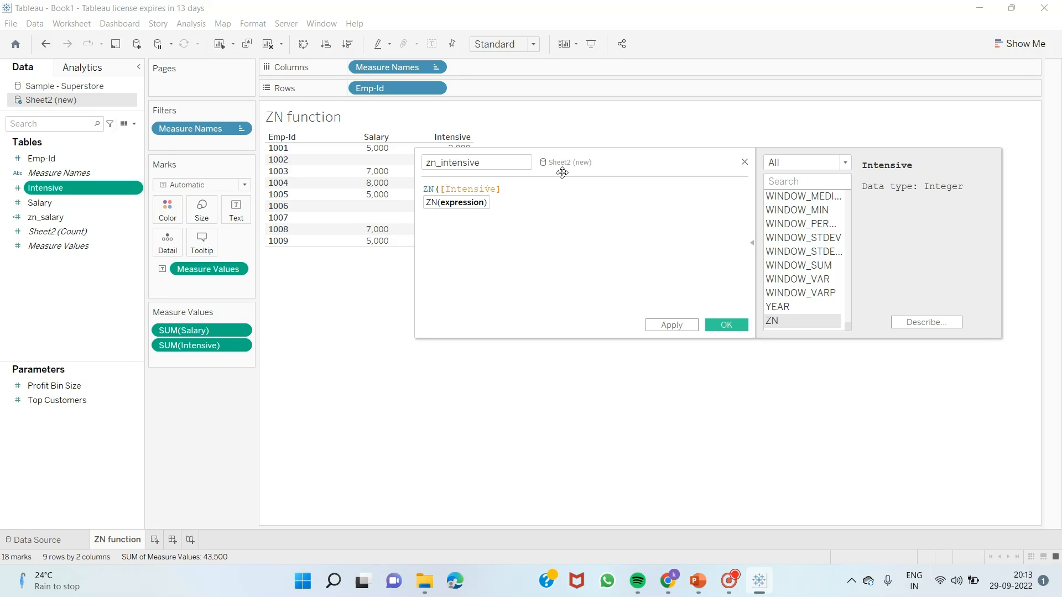
type(")")
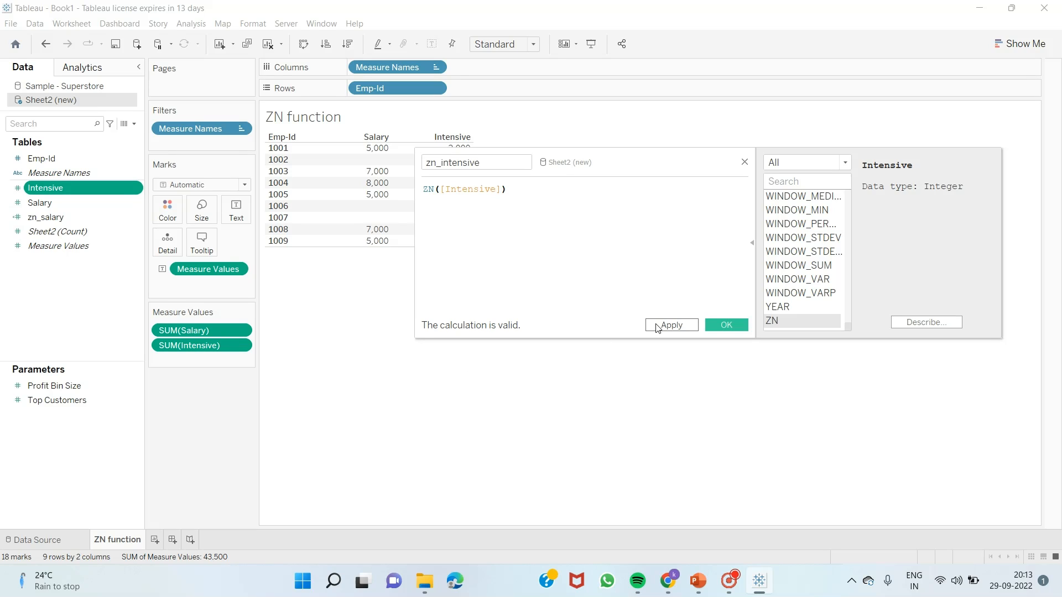
left_click(658, 329)
left_click(715, 324)
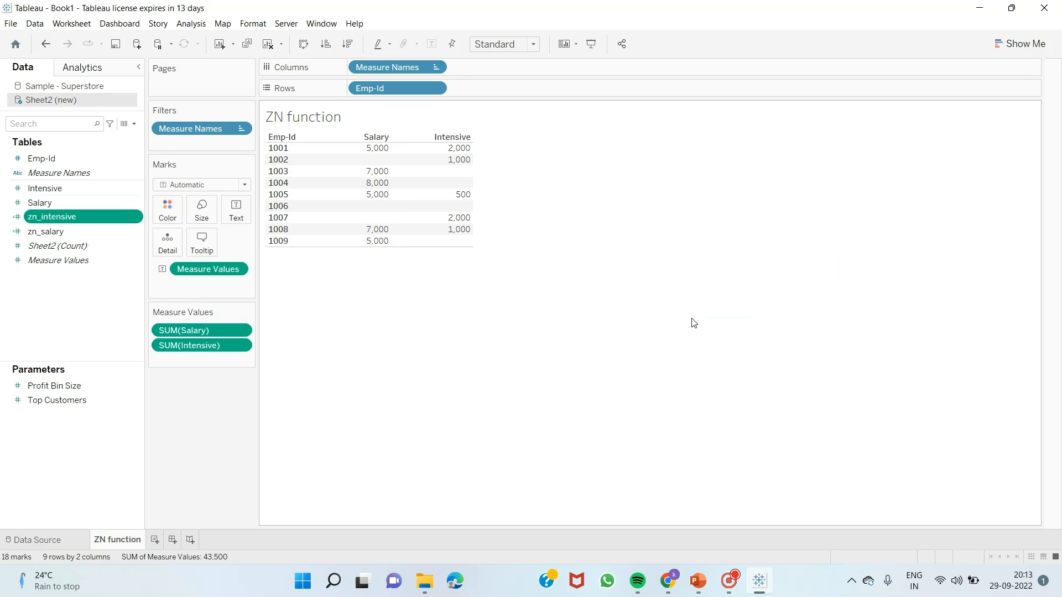
- Add zn_salary and zn_intensive to the employee table as value columns beside Salary and Intensive
left_click(211, 346)
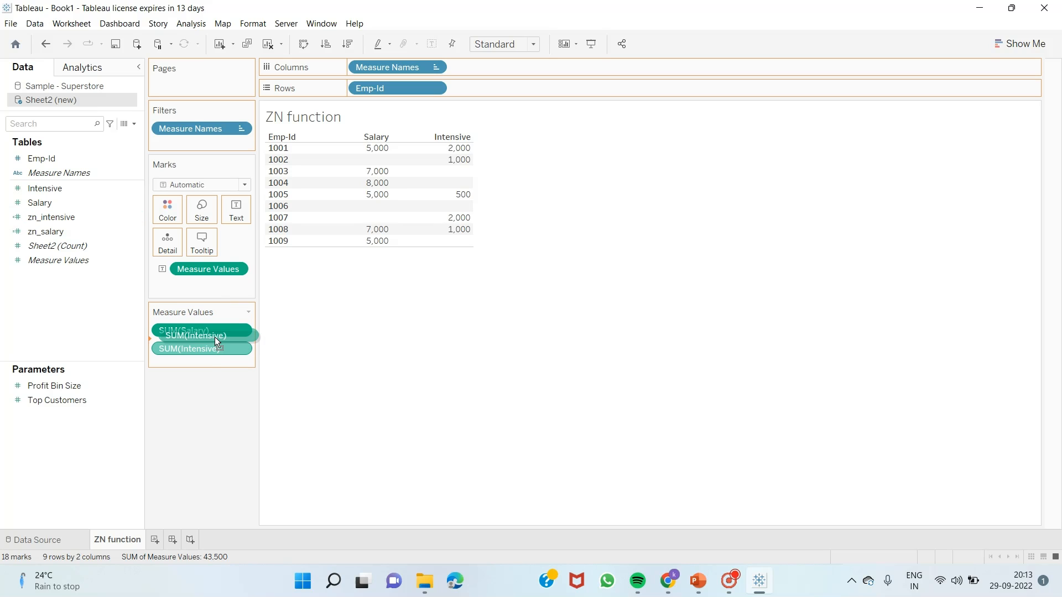
left_click(104, 231)
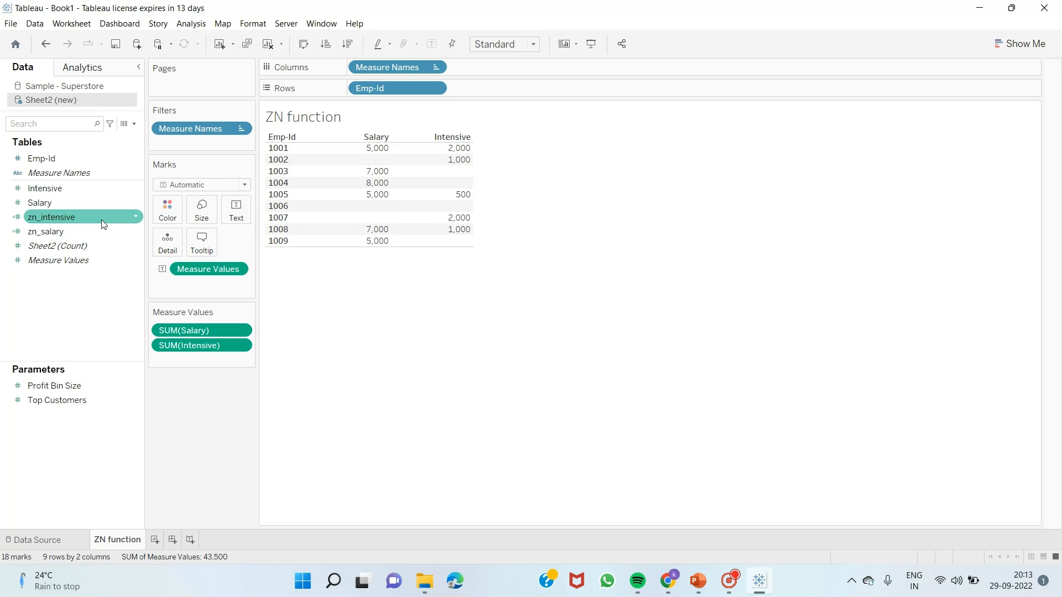
left_click_drag(90, 240, 375, 216)
left_click(51, 217)
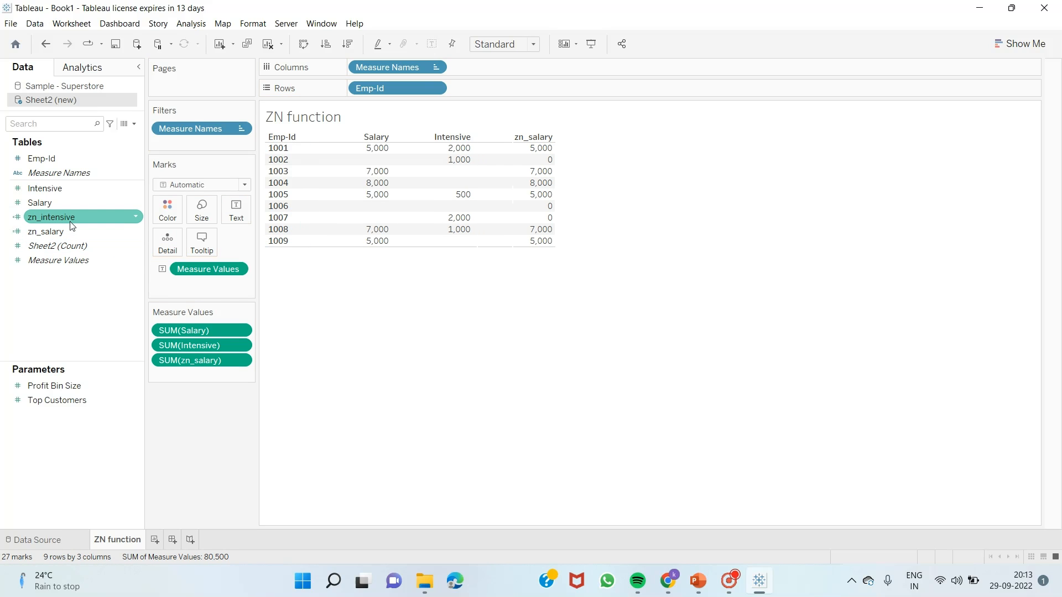
left_click_drag(51, 217, 534, 206)
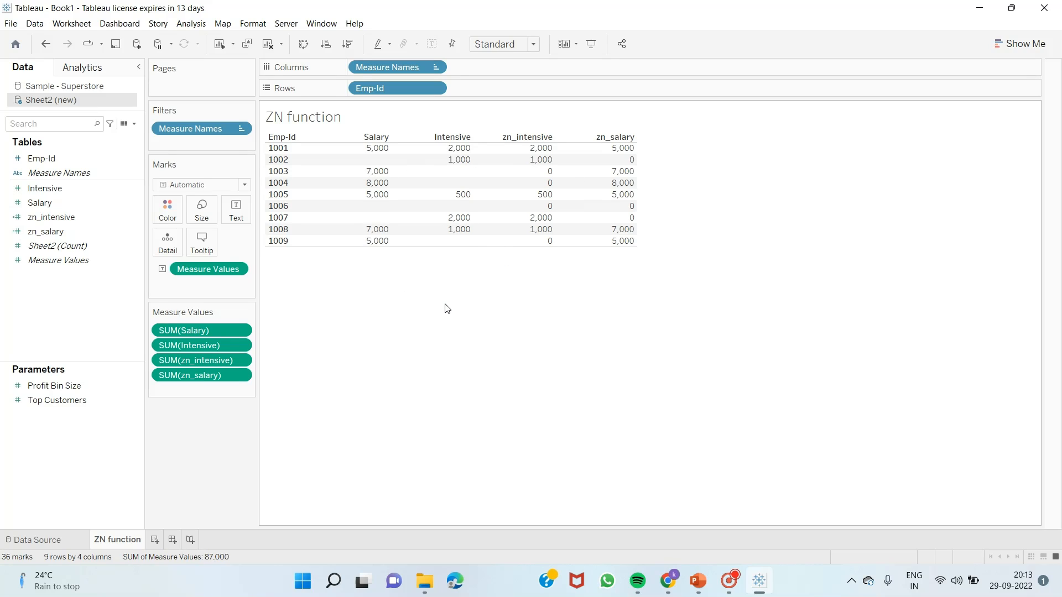
- Create a new worksheet on the Sample - Superstore data and show Order Date by month only as columns
left_click(155, 540)
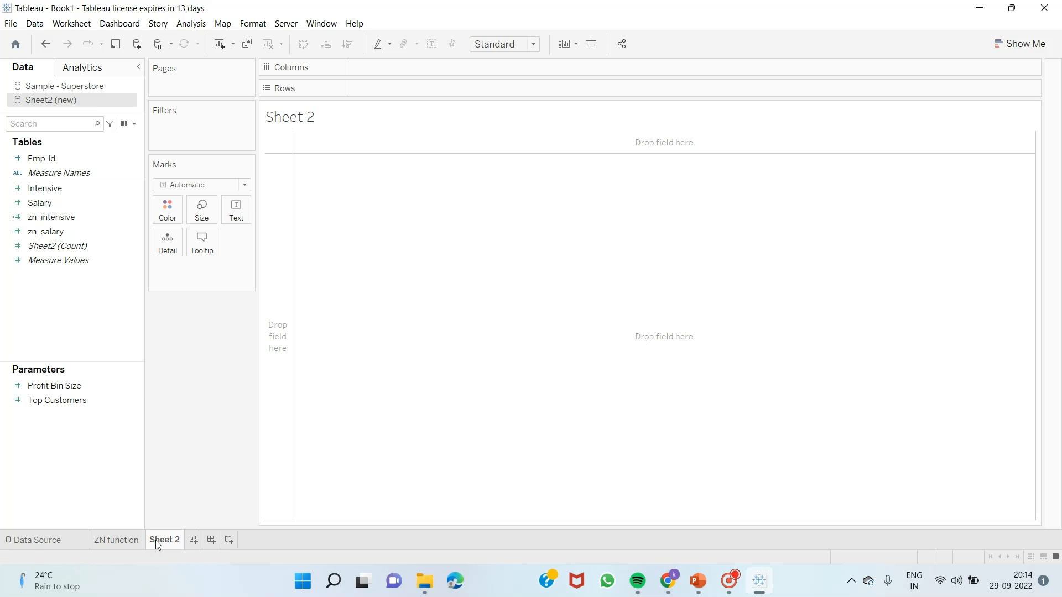
left_click(85, 86)
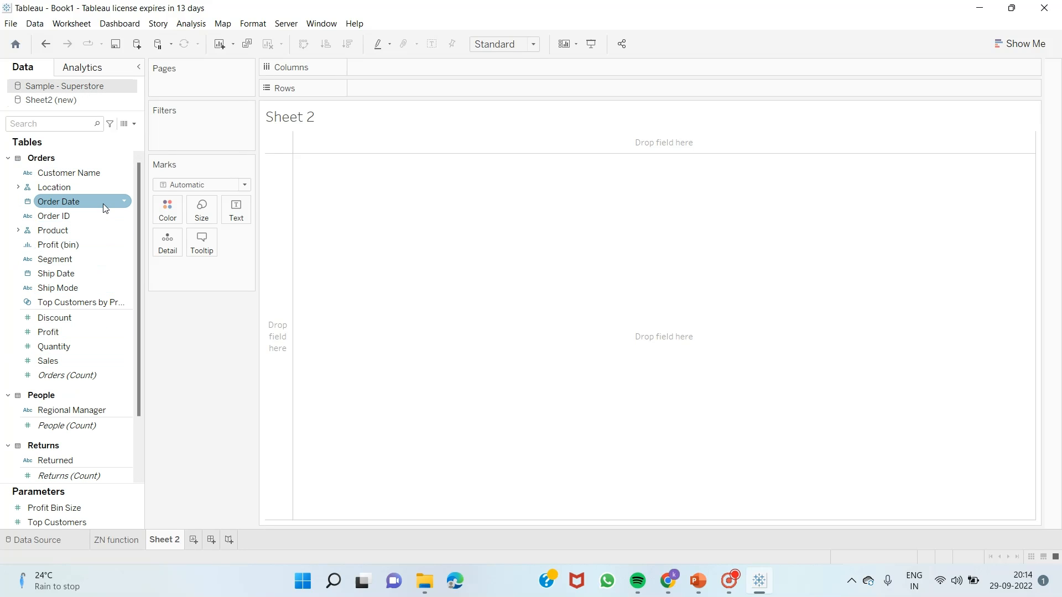
left_click_drag(105, 206, 430, 70)
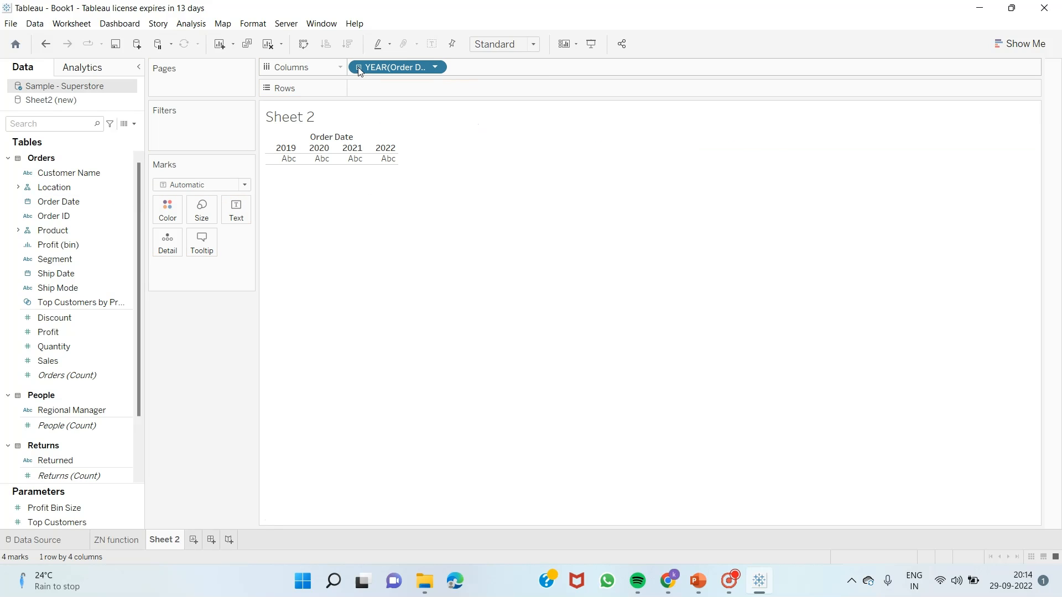
left_click(358, 66)
left_click(458, 67)
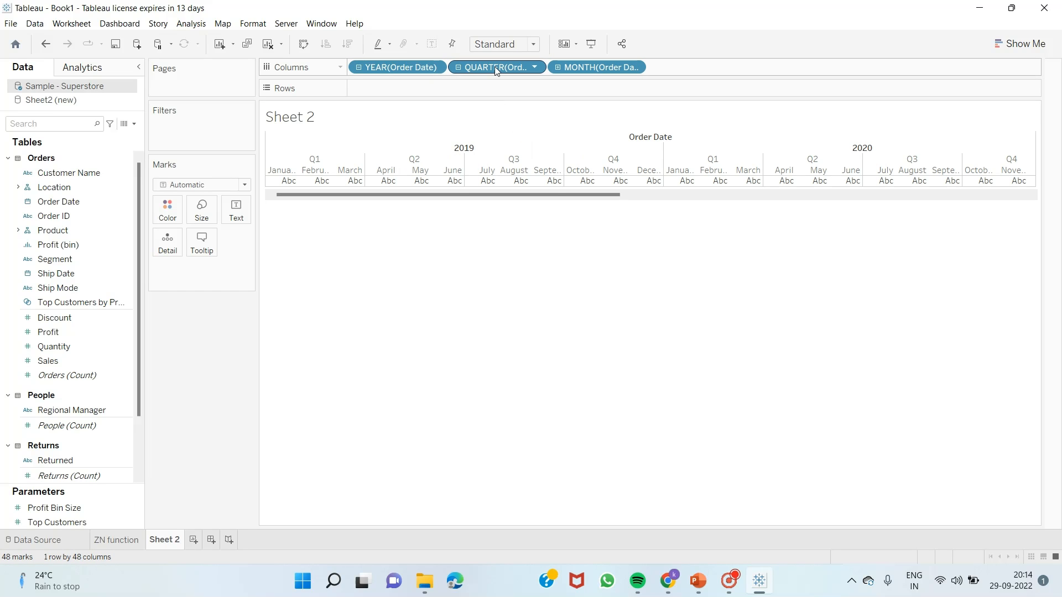
left_click_drag(498, 67, 219, 382)
left_click_drag(382, 76, 206, 355)
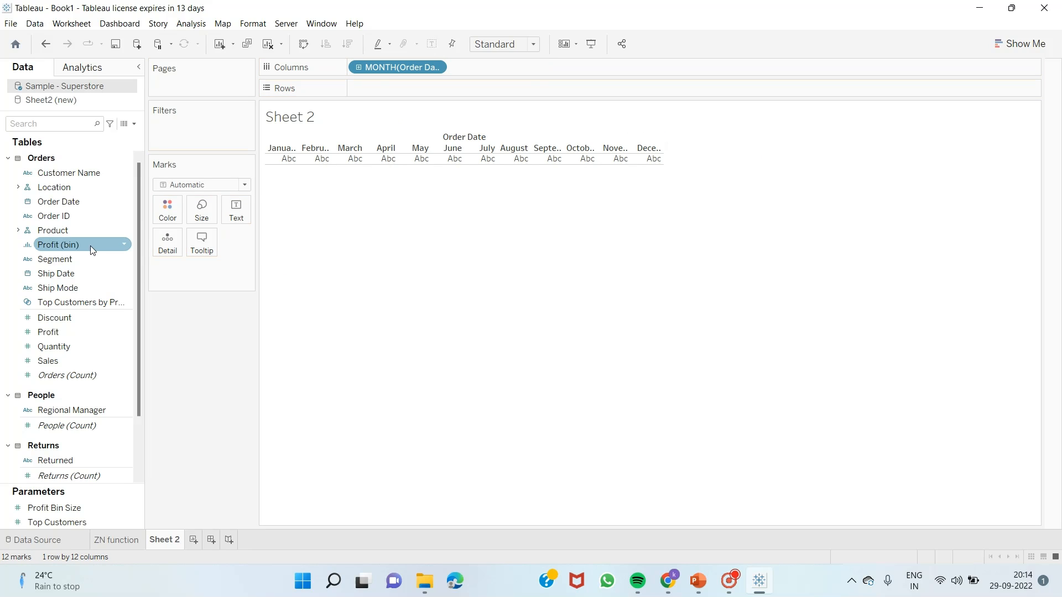
- Add Sub-Category from the Product hierarchy as rows and fill the monthly table with Sales values
left_click(19, 231)
left_click_drag(50, 259, 360, 88)
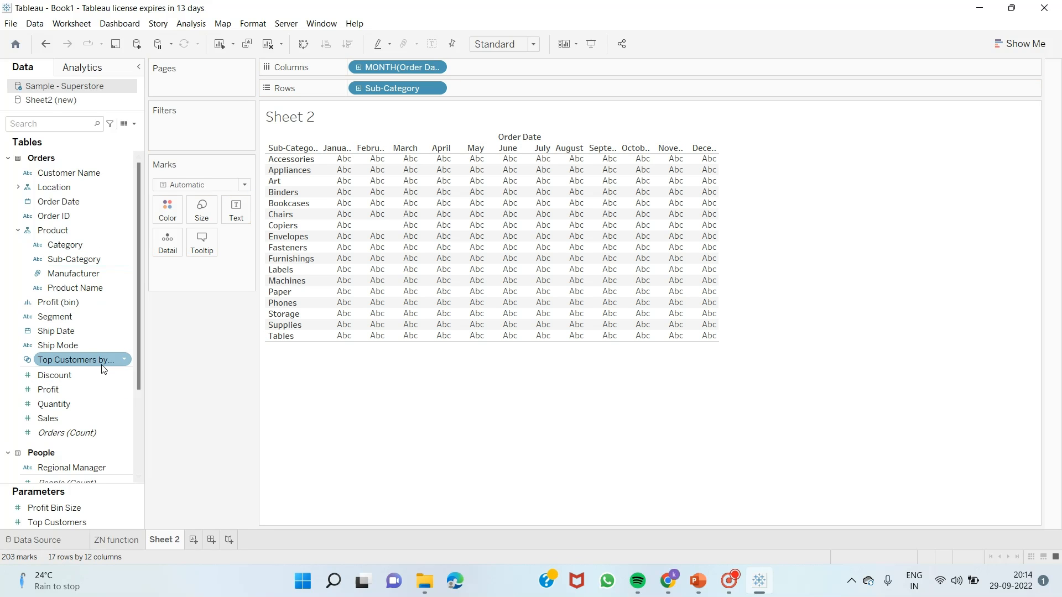
left_click_drag(86, 417, 459, 275)
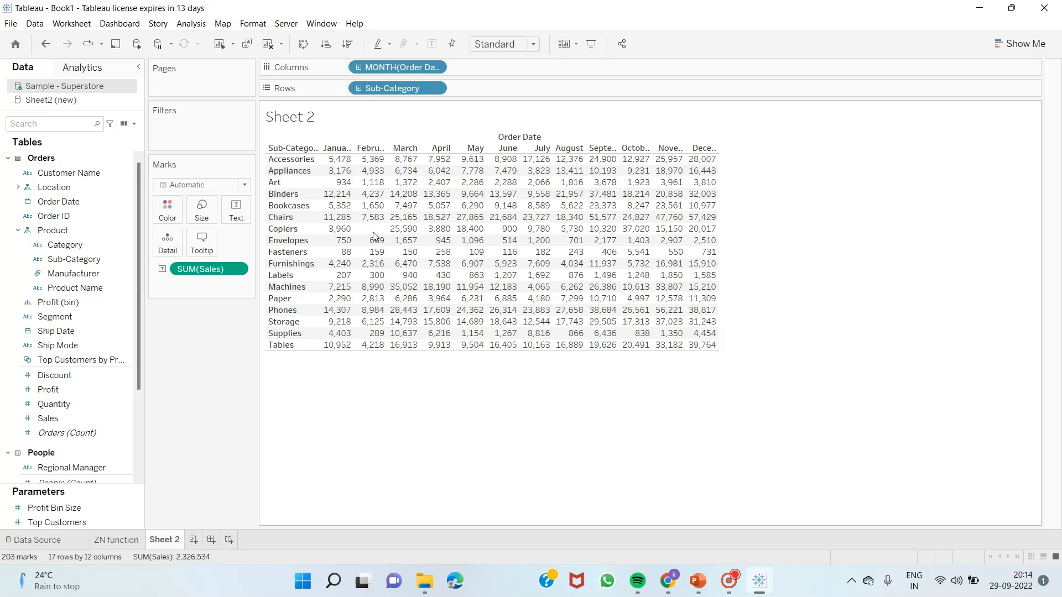
- Review the zn_salary formula on the ZN function sheet without changing it and return to Sheet 2
left_click(129, 539)
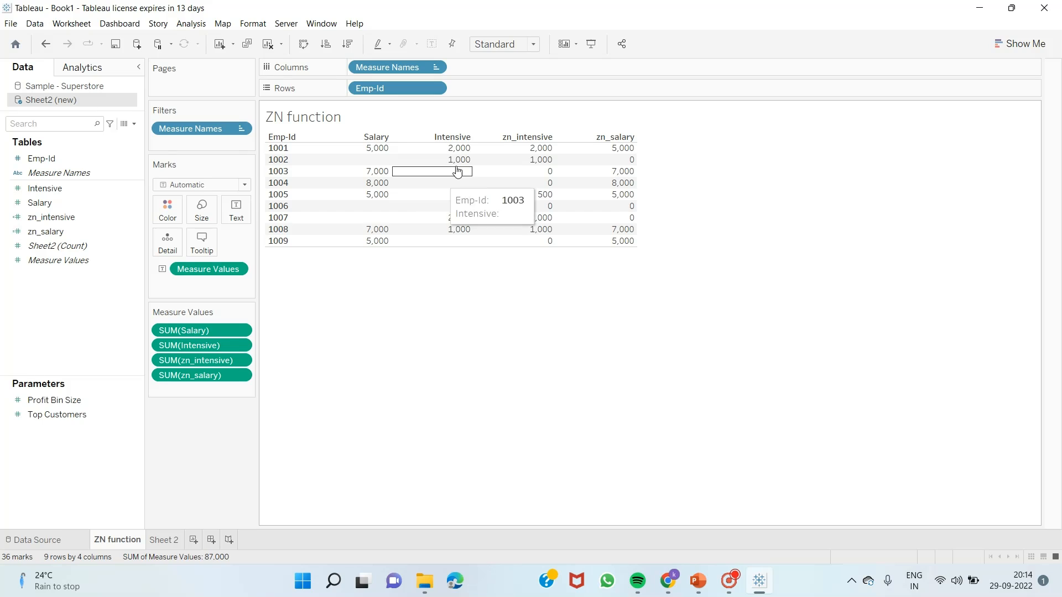
left_click(128, 233)
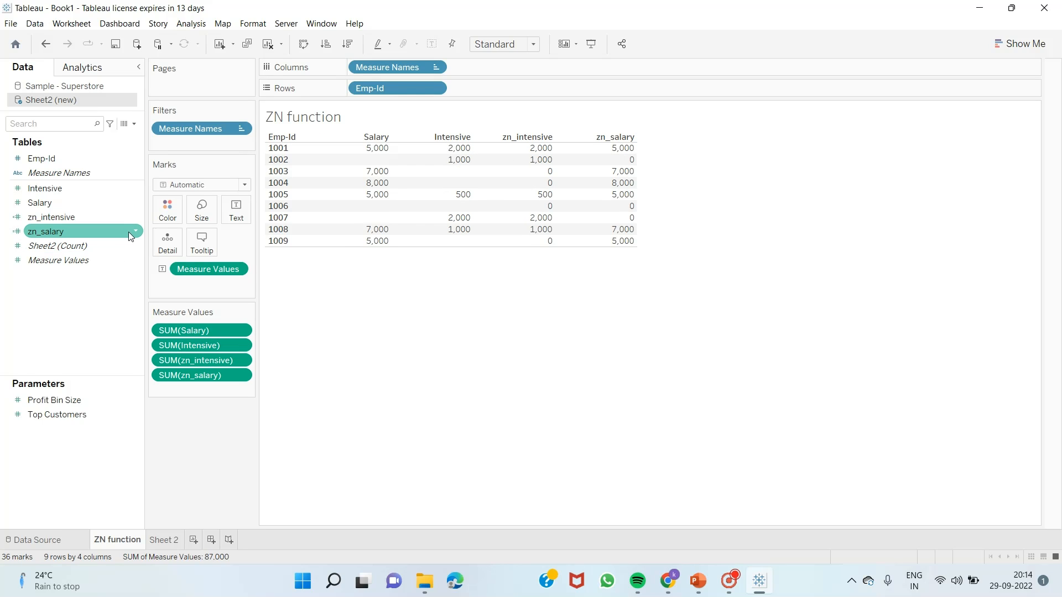
left_click(136, 233)
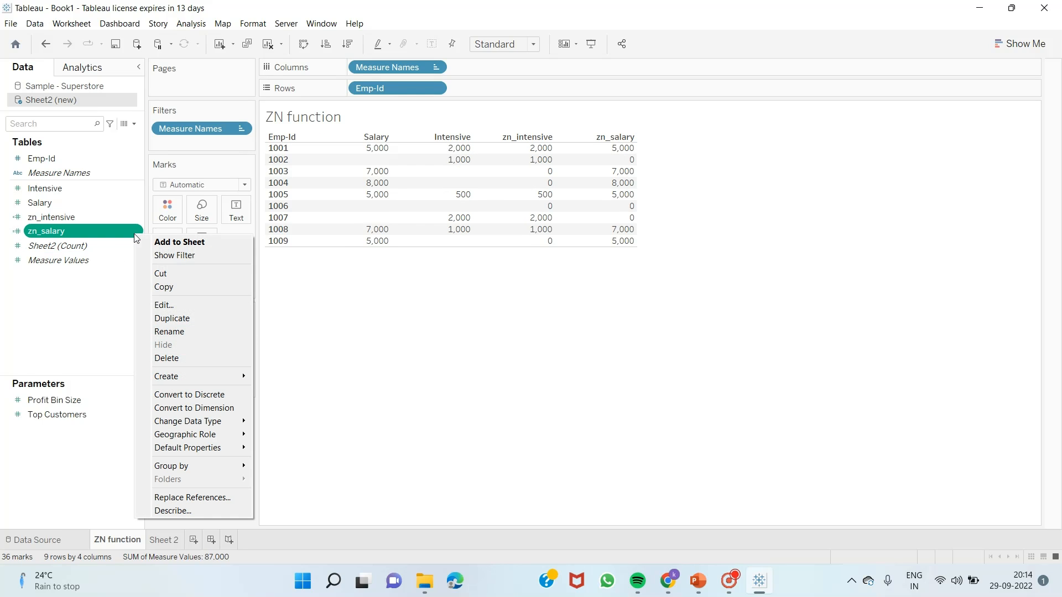
left_click(164, 304)
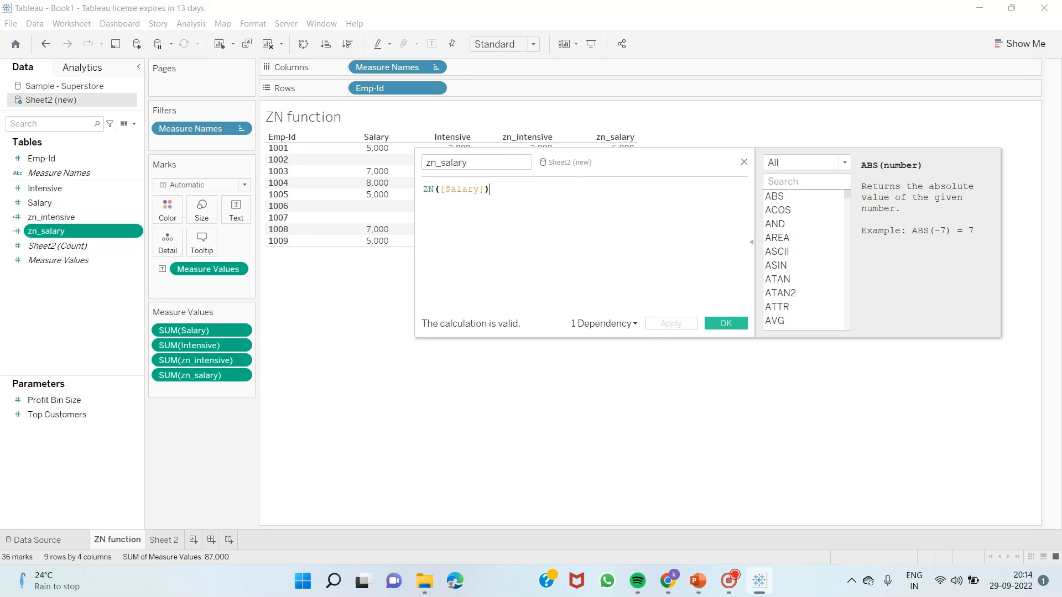
left_click(744, 162)
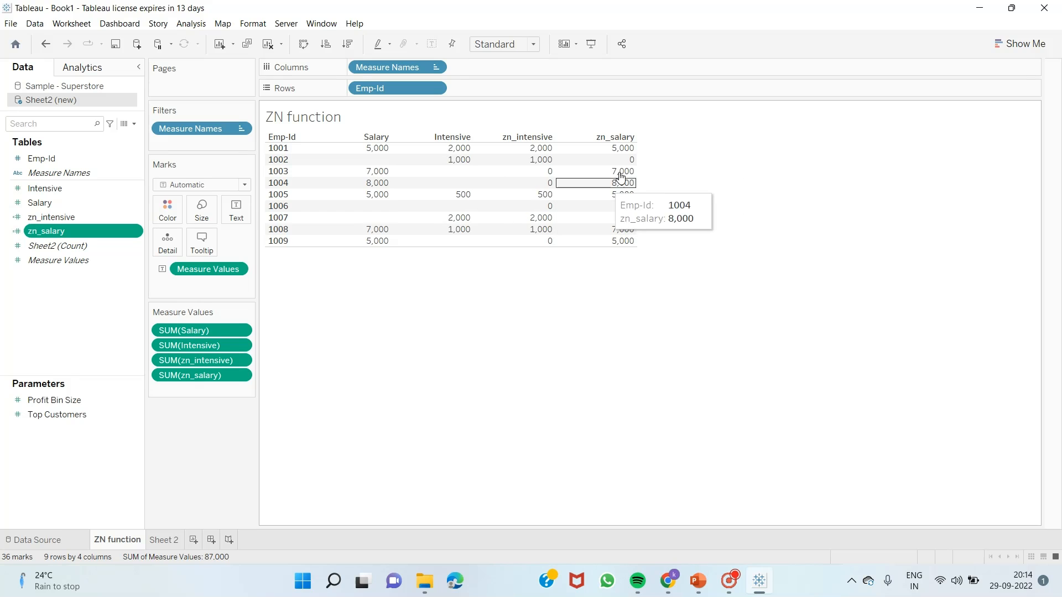
left_click(165, 541)
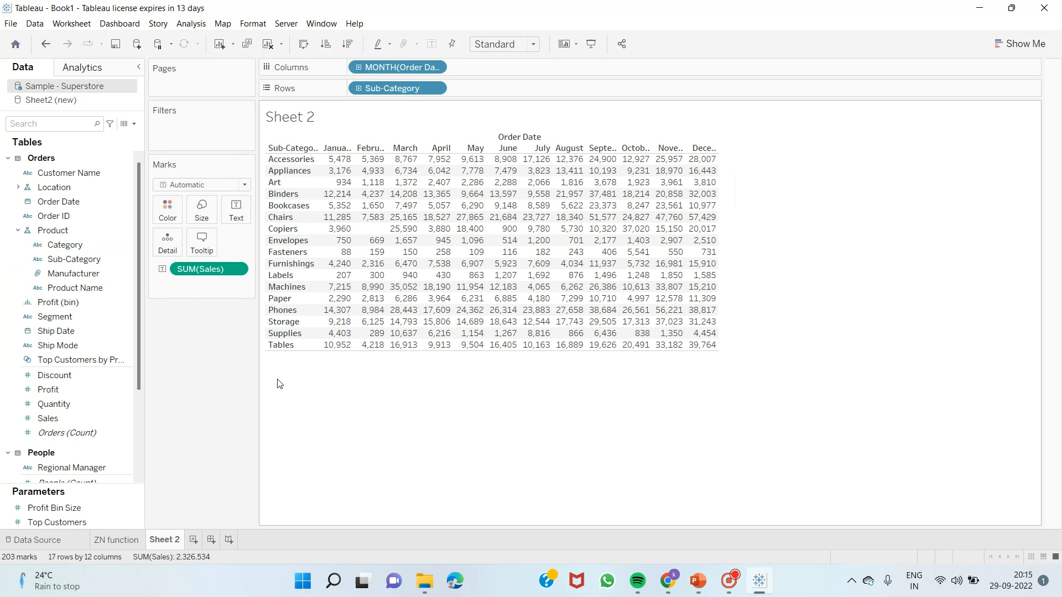
- Start a calculated field from the Sales field and name it ZN_sales
left_click(113, 419)
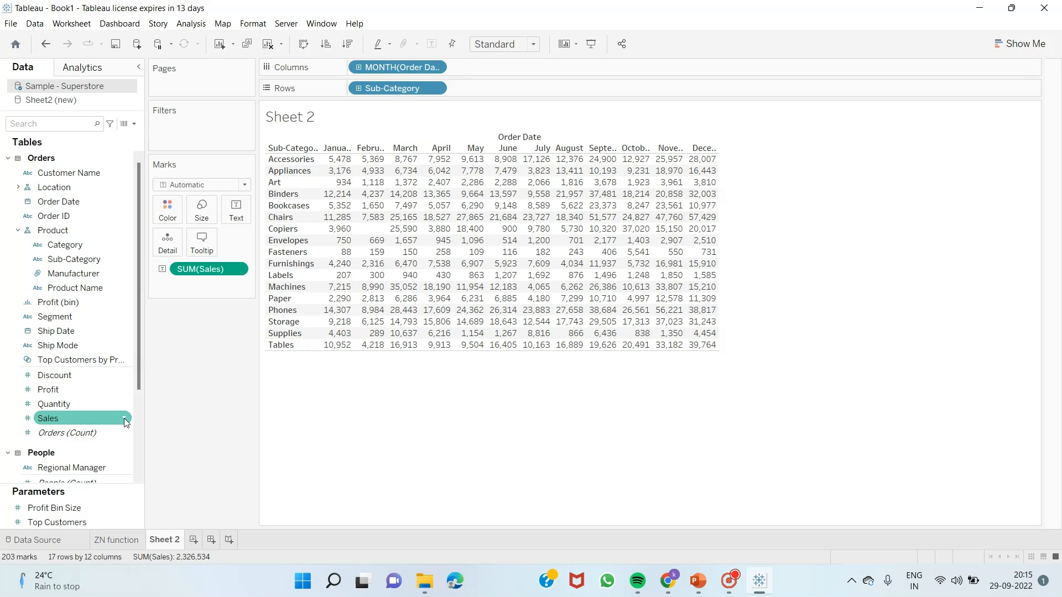
right_click(124, 421)
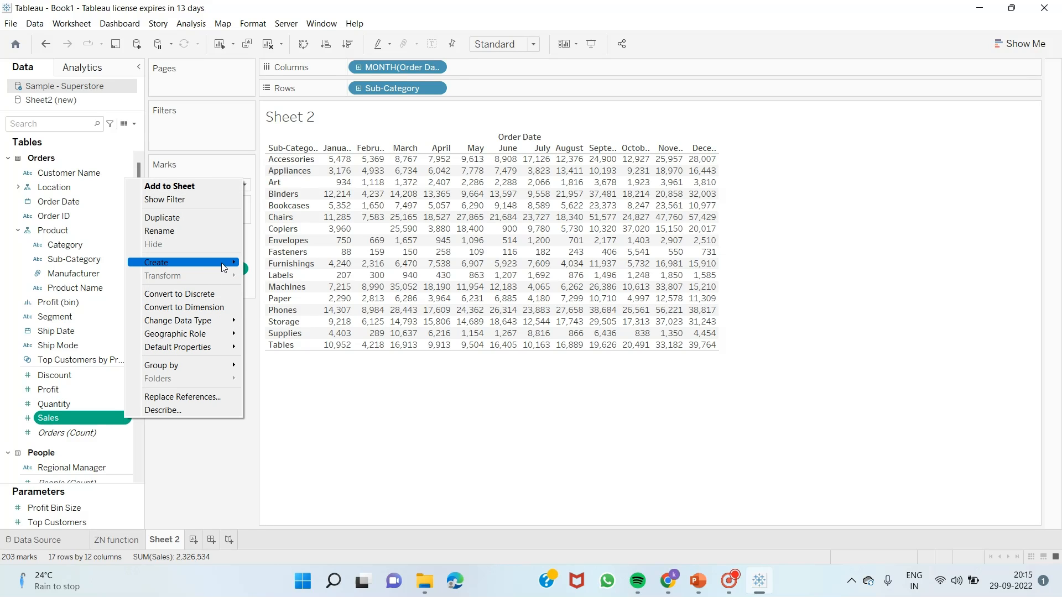
mouse_move(223, 264)
left_click(276, 263)
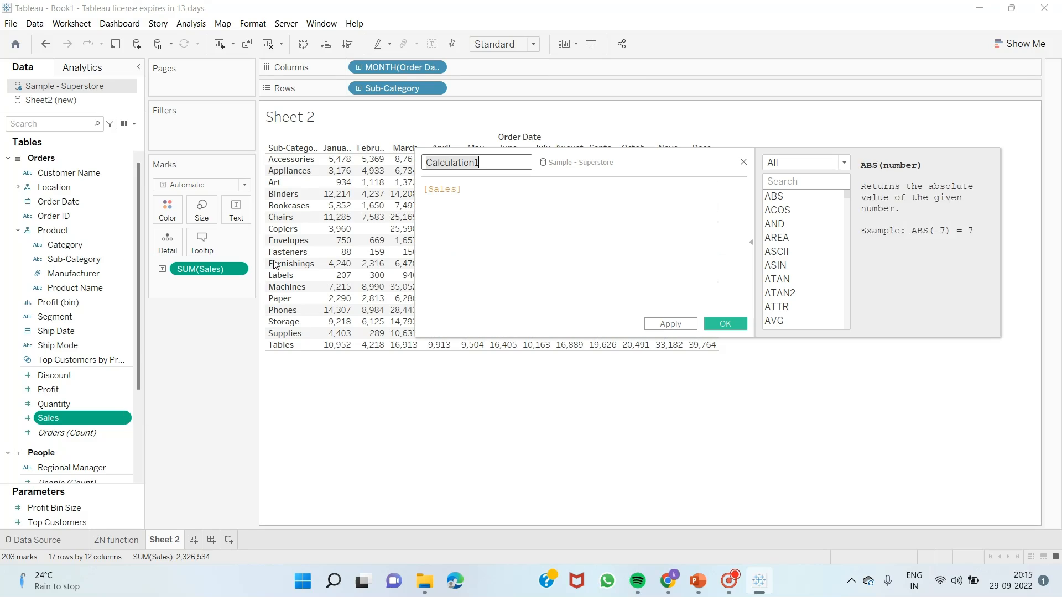
key("BackSpace")
key("BackSpace")
key("BackSpace")
key("BackSpace")
key("BackSpace")
key("BackSpace")
key("BackSpace")
key("BackSpace")
key("BackSpace")
key("BackSpace")
key("BackSpace")
key("BackSpace")
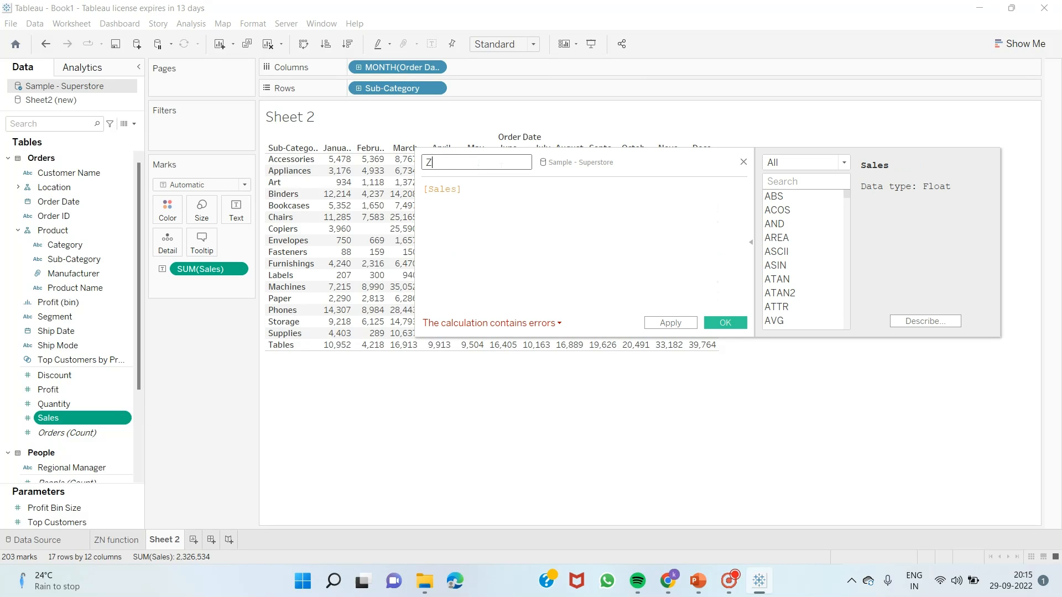
type("ZN_sales")
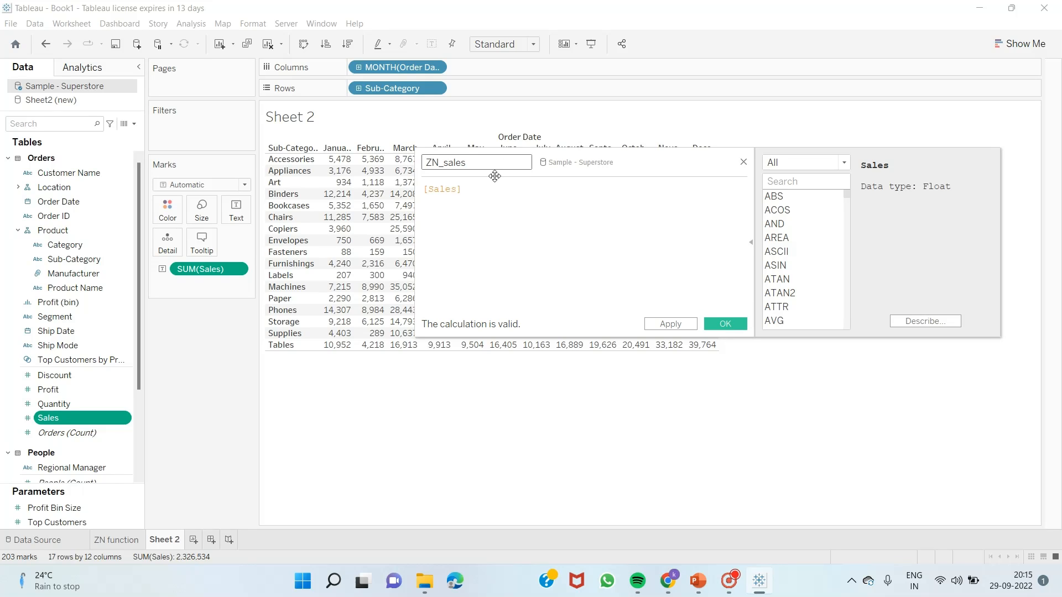
- Define the ZN_sales calculation as ZN([Sales]) and save it
key("Tab")
type("zn")
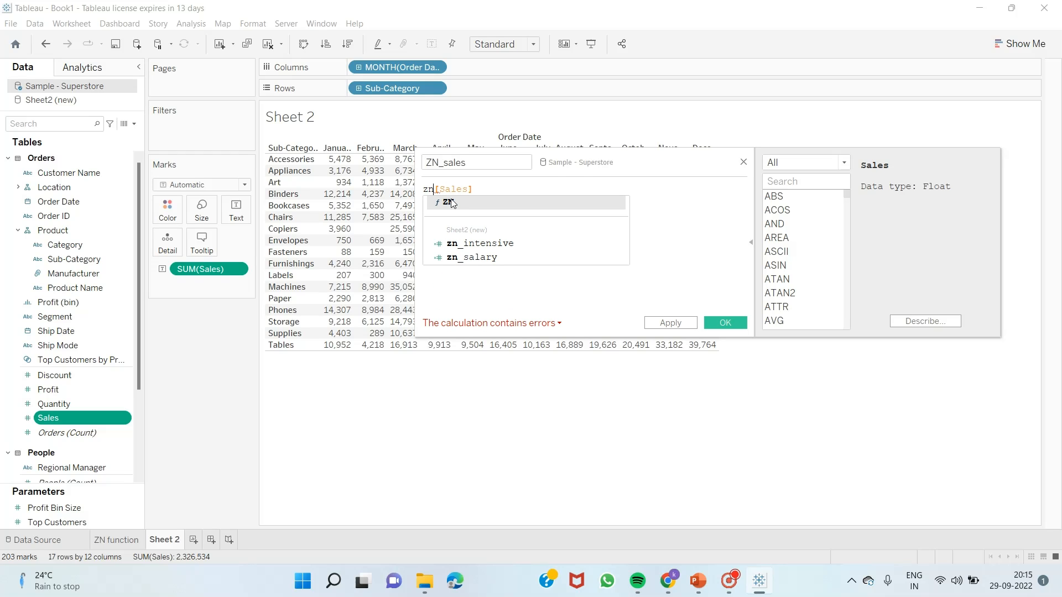
left_click(451, 203)
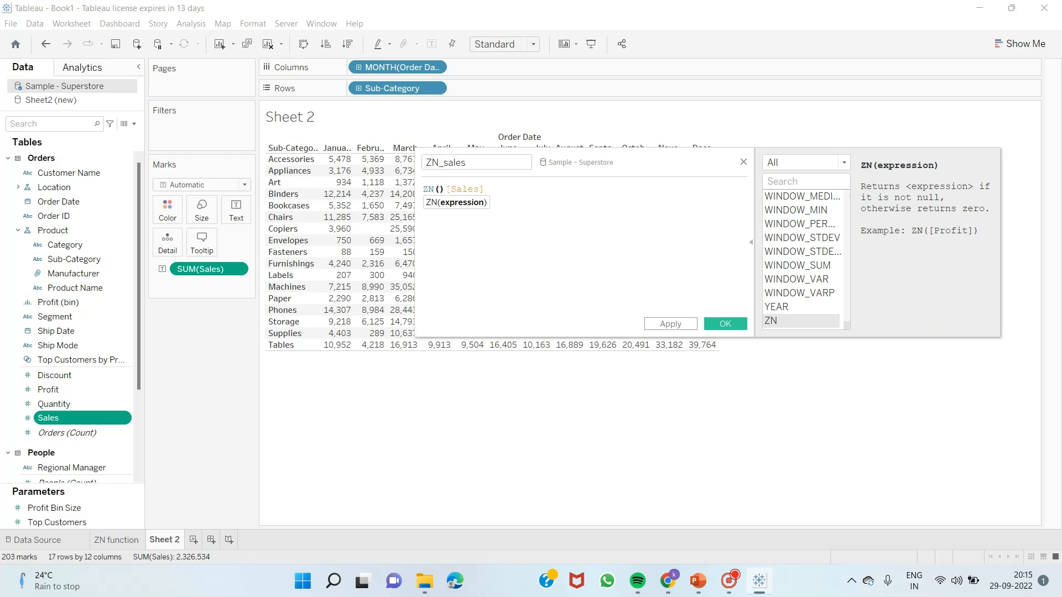
key("BackSpace")
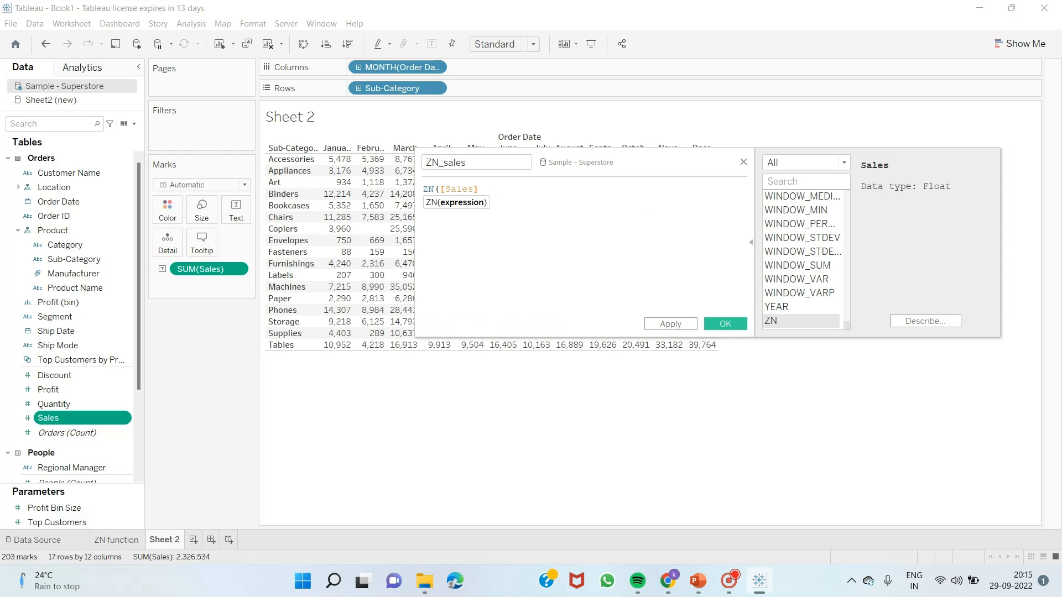
left_click(496, 189)
type(")")
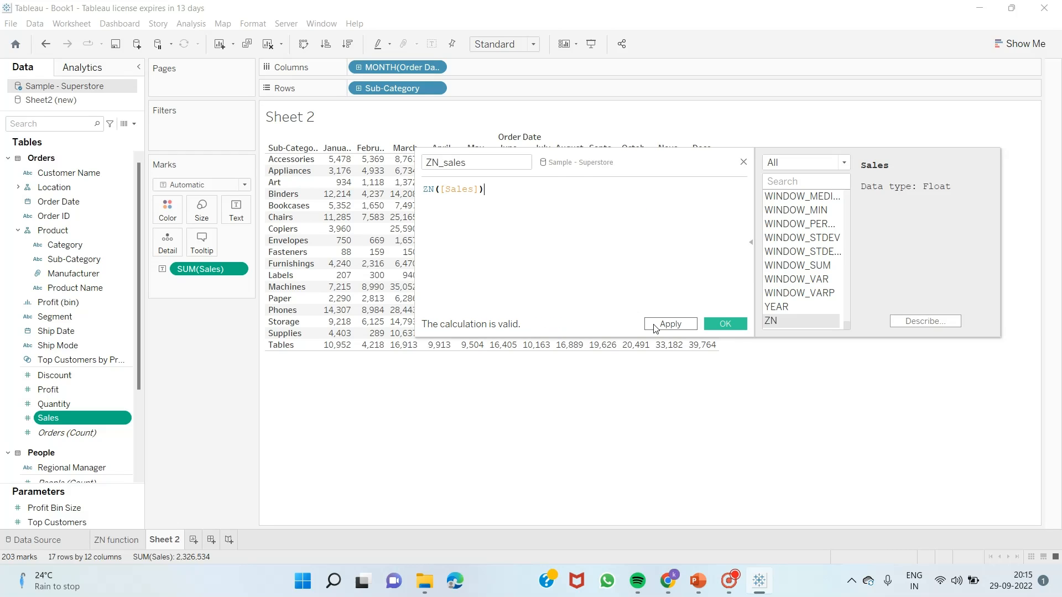
left_click(655, 326)
left_click(735, 324)
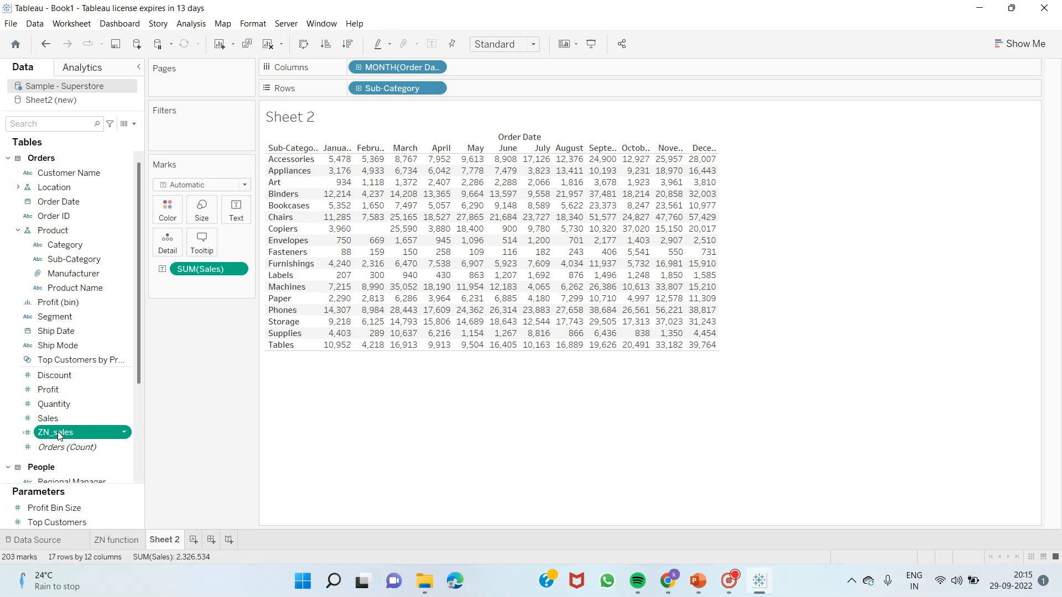
- Add ZN_sales to the sub-category table as a second measure alongside Sales
left_click_drag(60, 436, 360, 269)
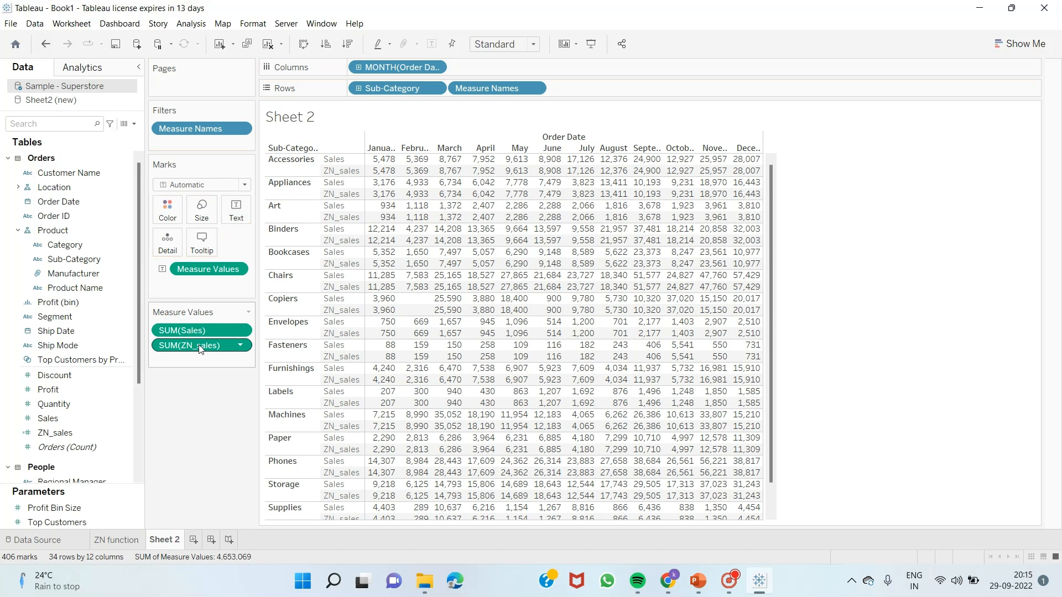
left_click_drag(201, 349, 349, 303)
- Start another calculated field from the Sales field and name it ZN.L_Sales
right_click(123, 416)
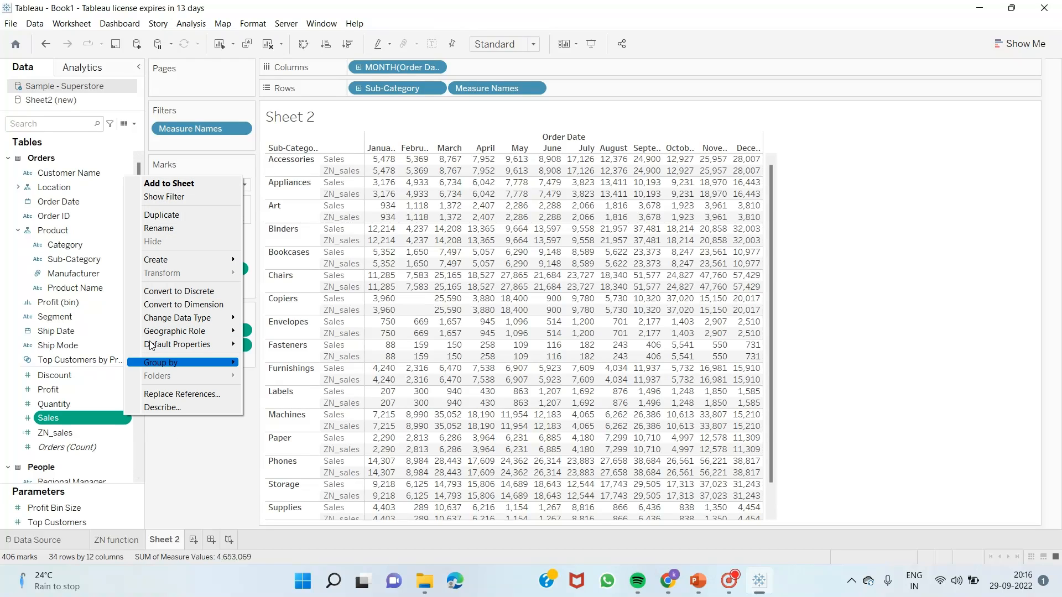
mouse_move(188, 260)
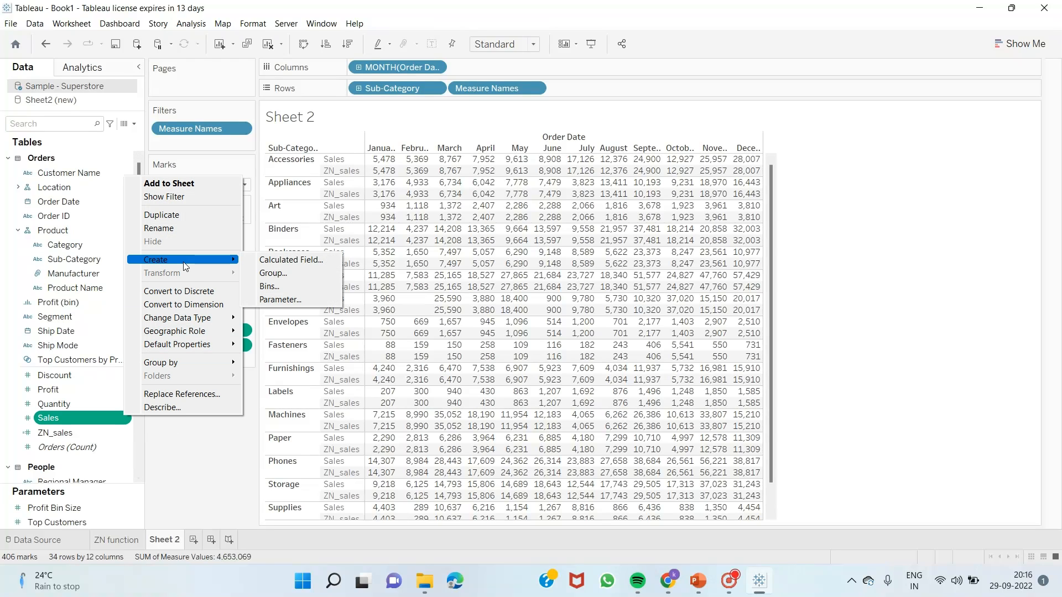
left_click(266, 261)
key("BackSpace")
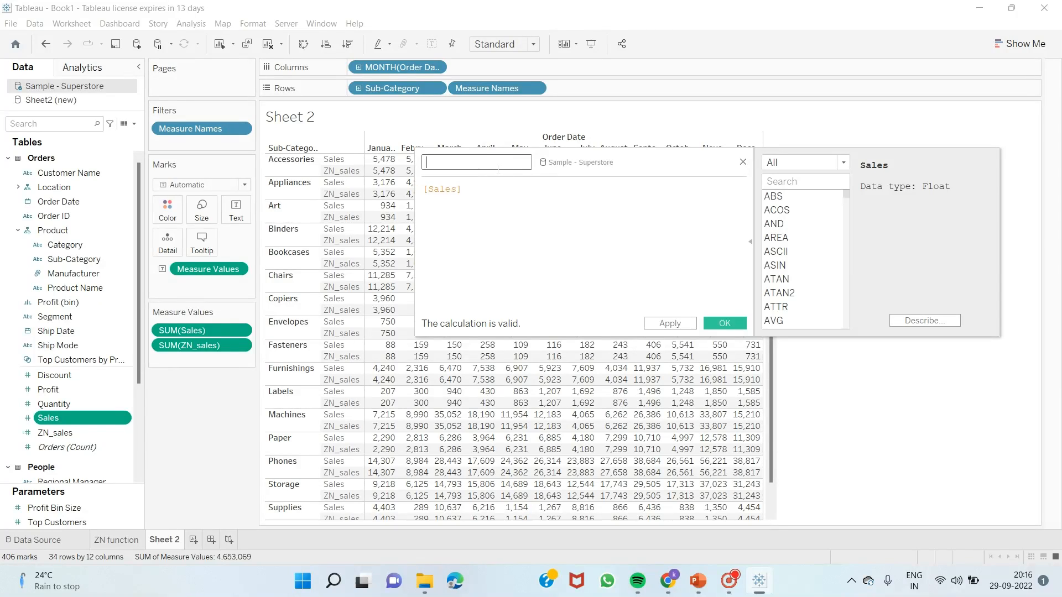
type("ZN")
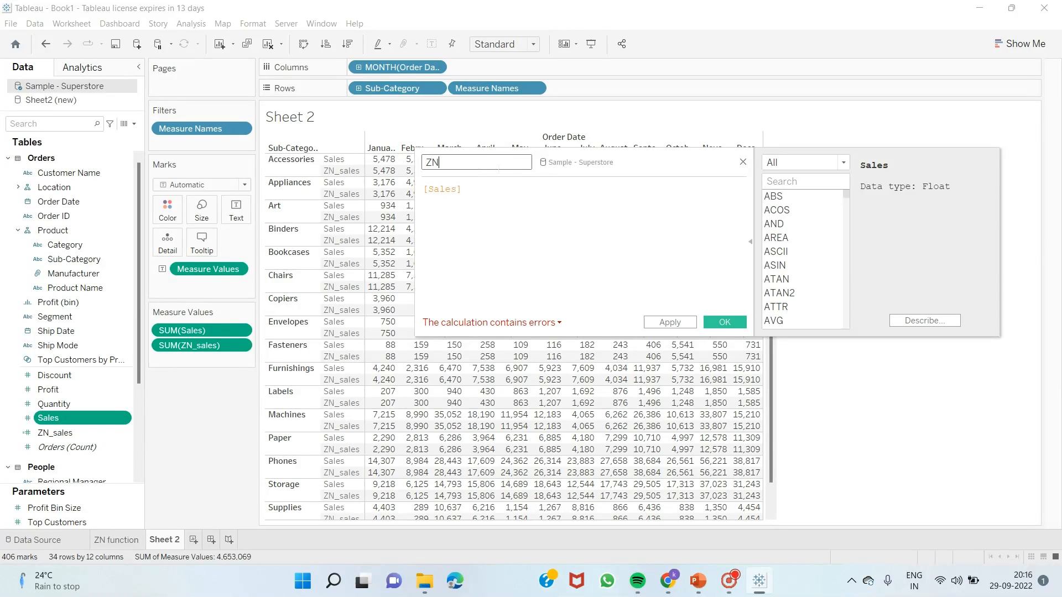
type(".L")
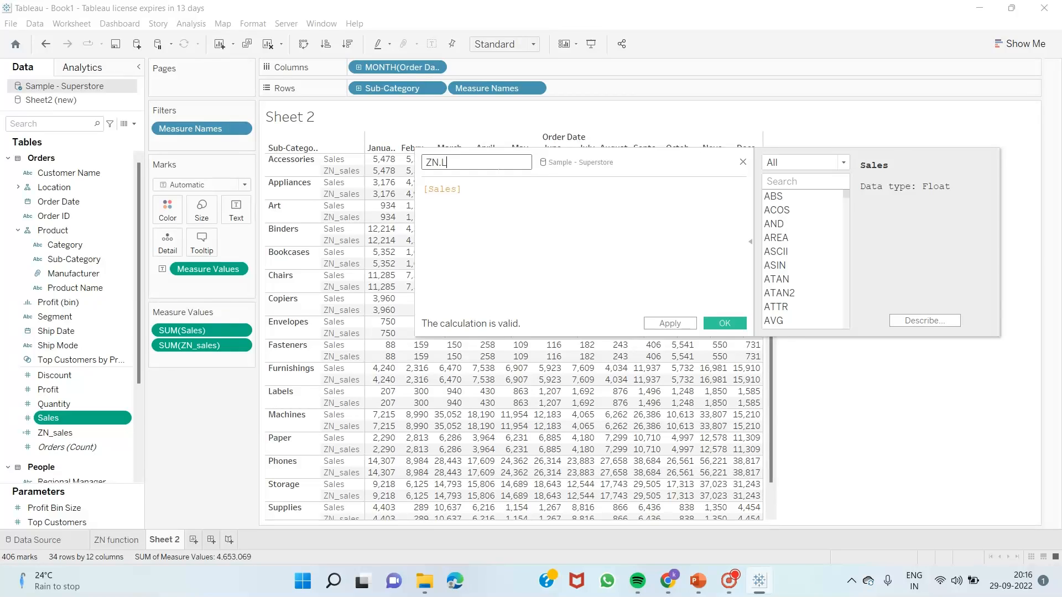
type("_Sales")
- Begin the ZN.L_Sales formula by nesting a LOOKUP function inside ZN ahead of [Sales], leaving their closing brackets off
key("Tab")
type("zn")
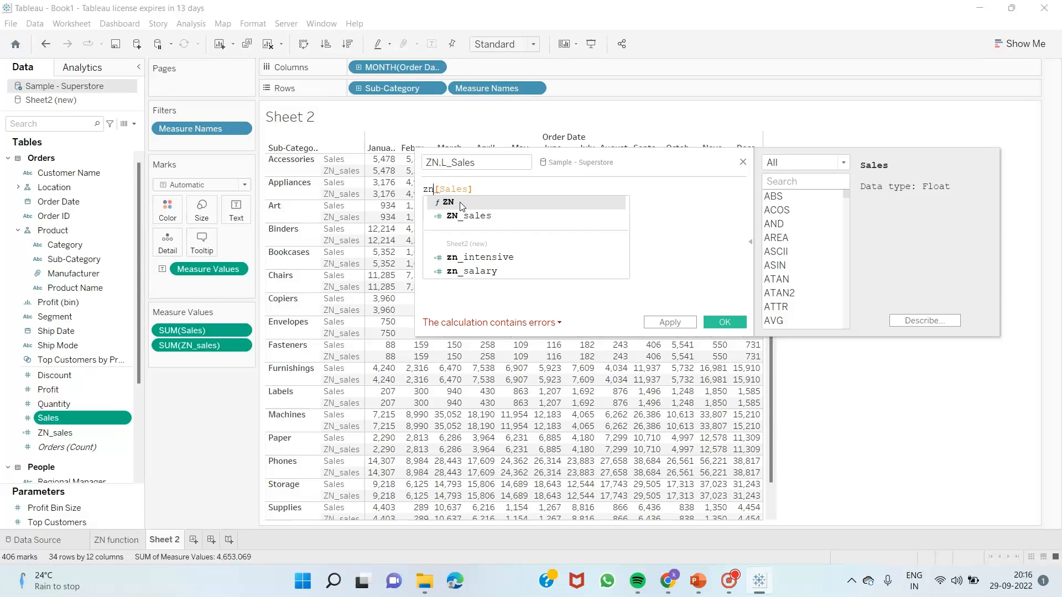
key("Return")
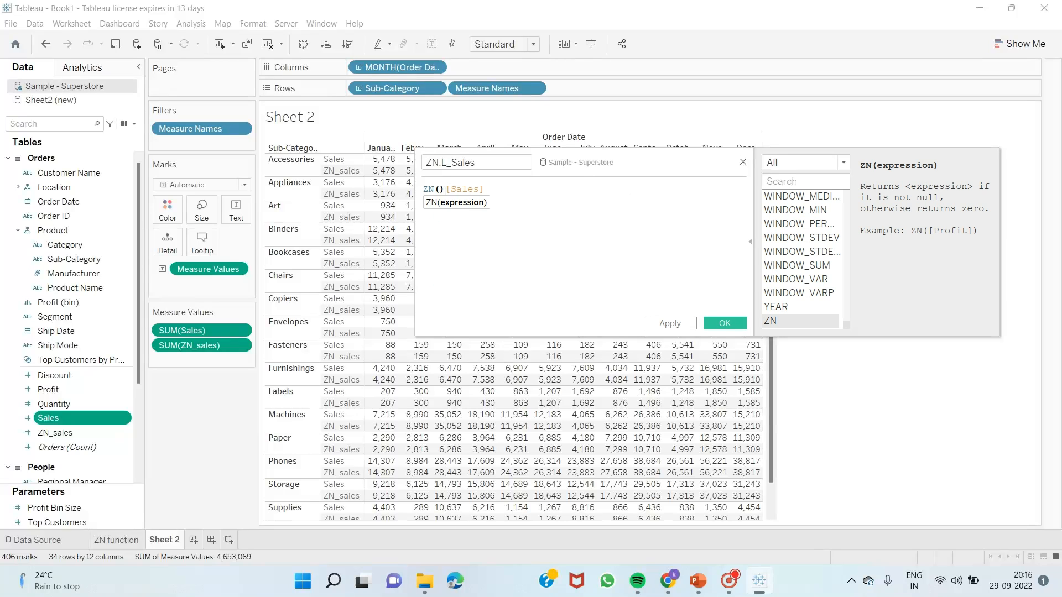
key("Delete")
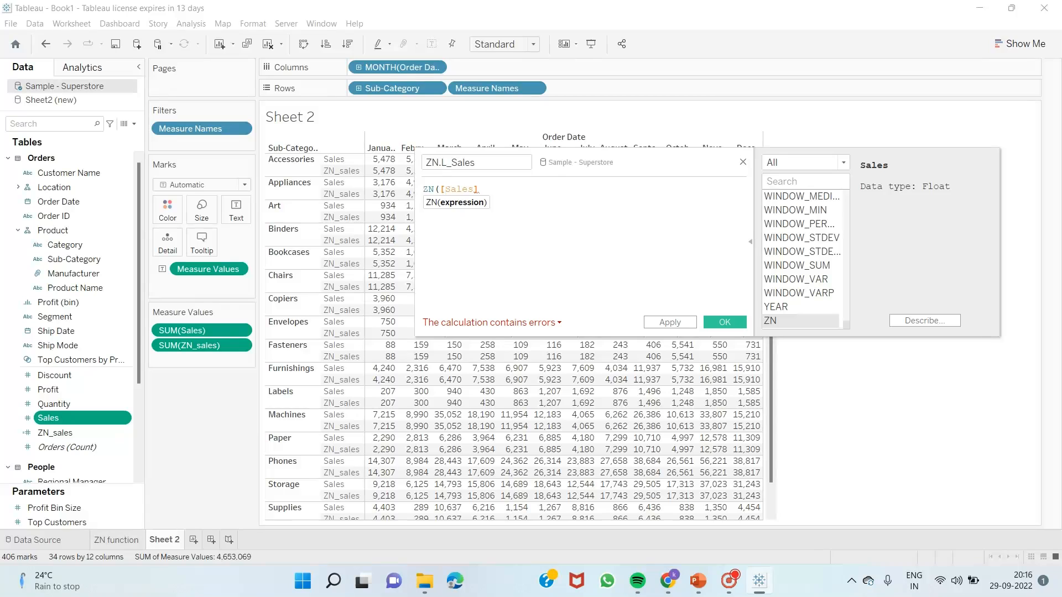
type("lo")
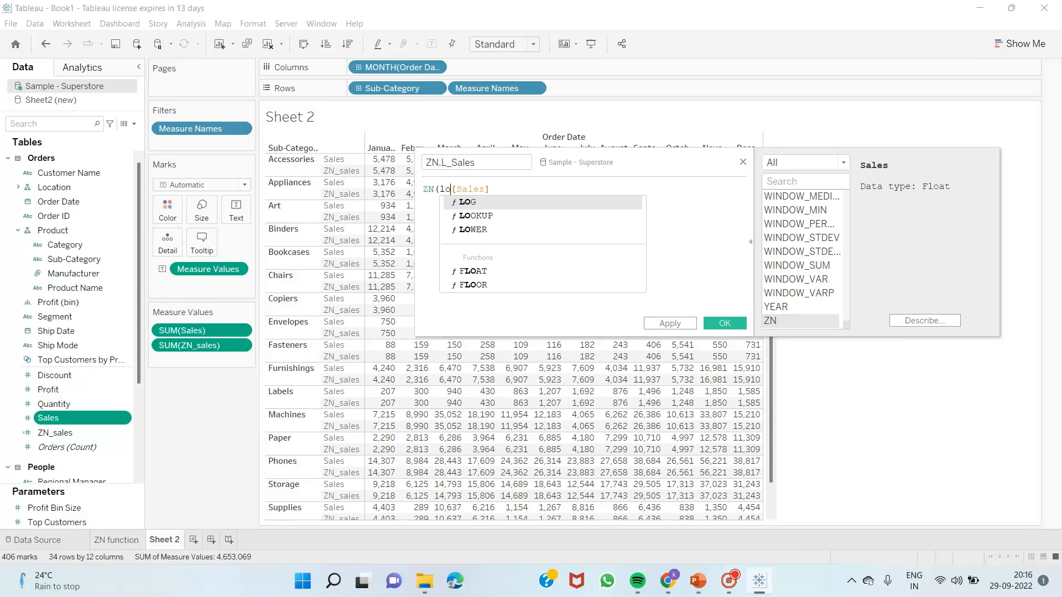
left_click(470, 216)
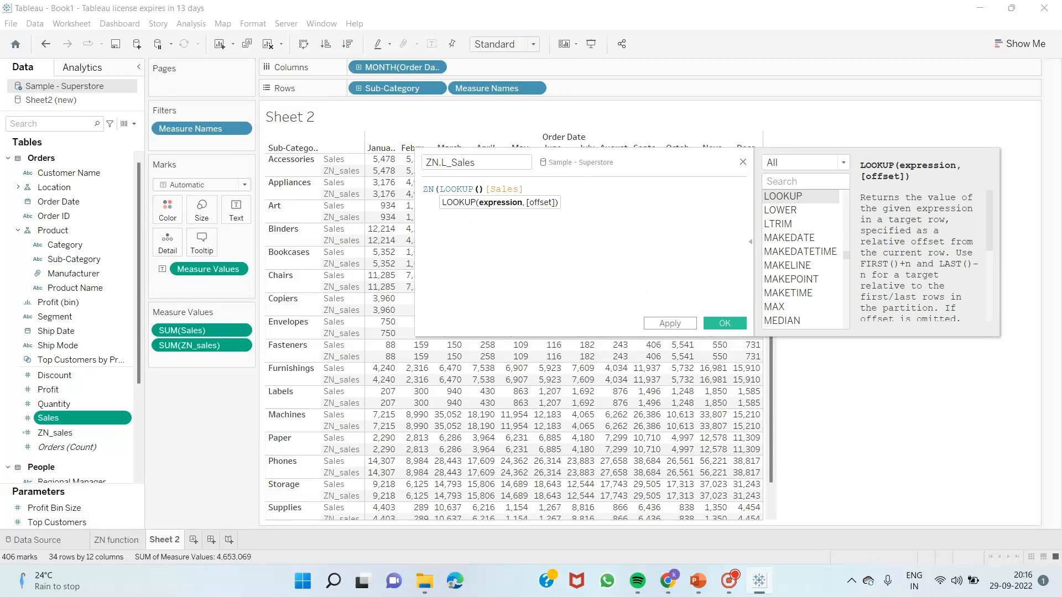
key("Delete")
key("Delete")
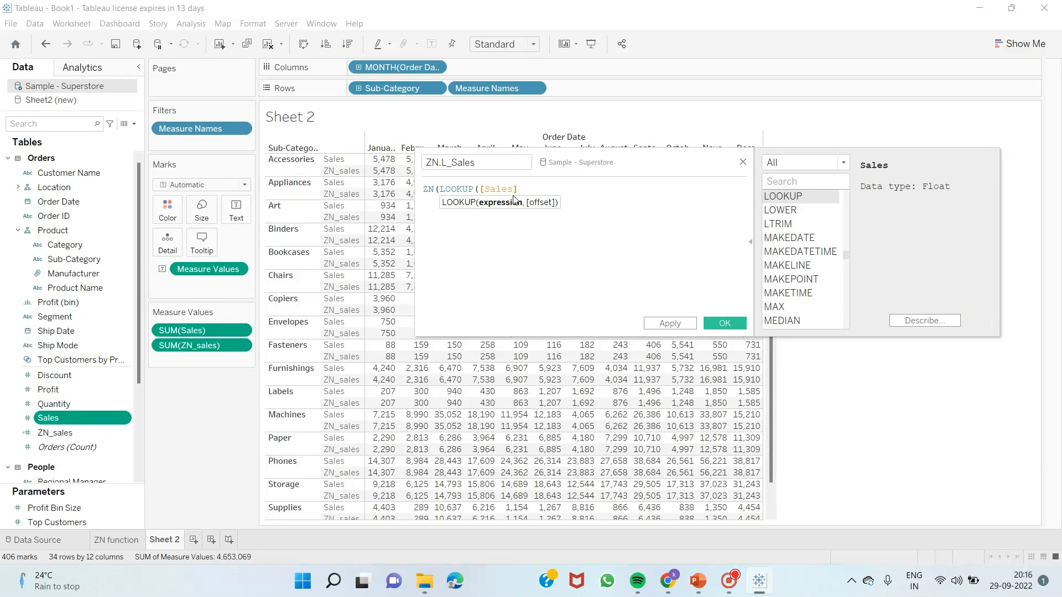
- Wrap [Sales] in SUM with a lookup offset of 0, completing ZN(LOOKUP(SUM([Sales]),0)), and save the calculation
type(",")
type("s")
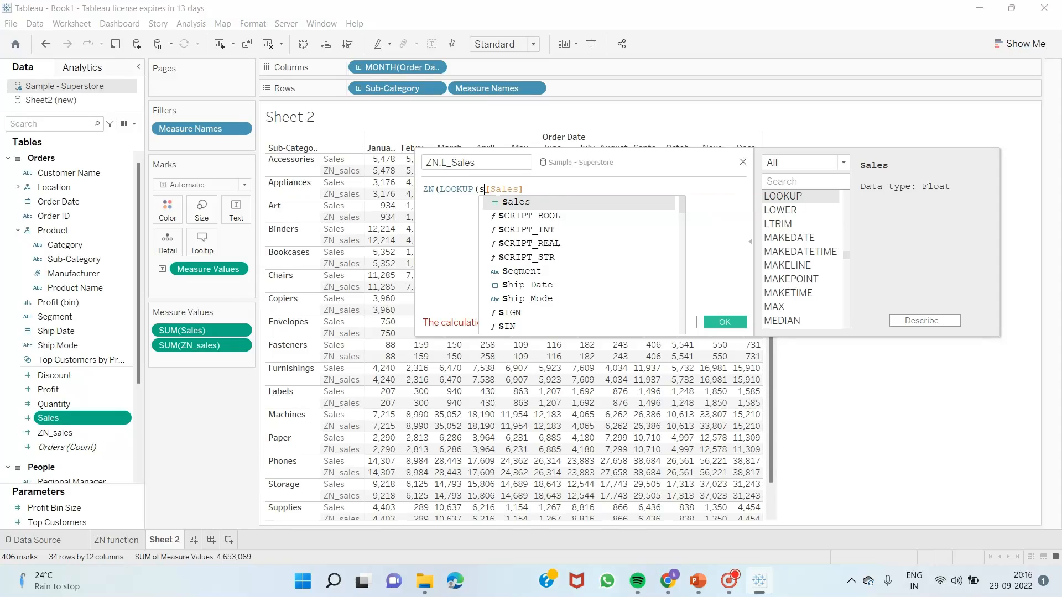
type("um")
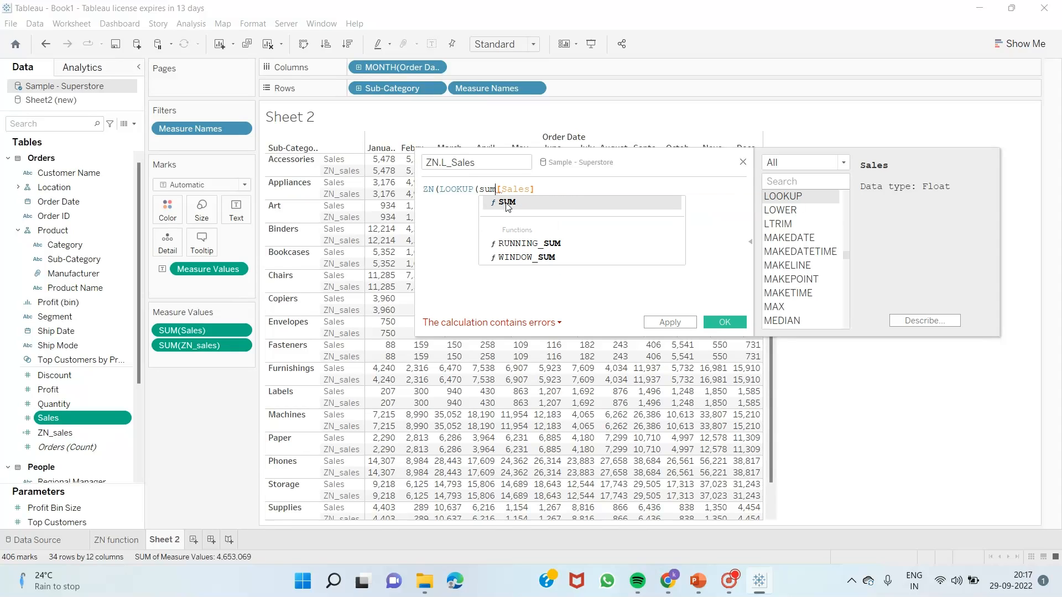
left_click(507, 203)
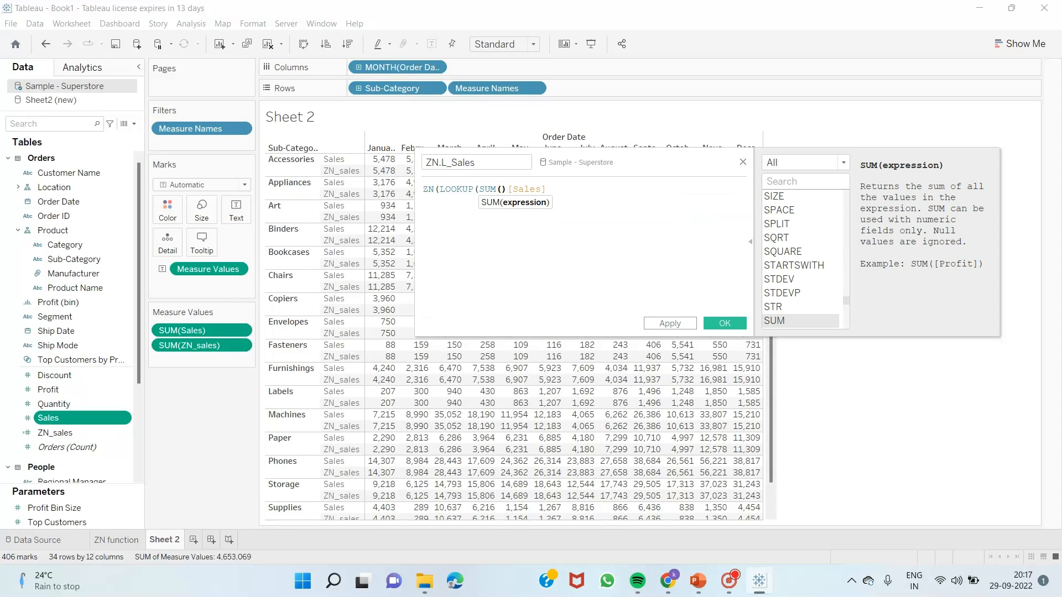
key("Delete")
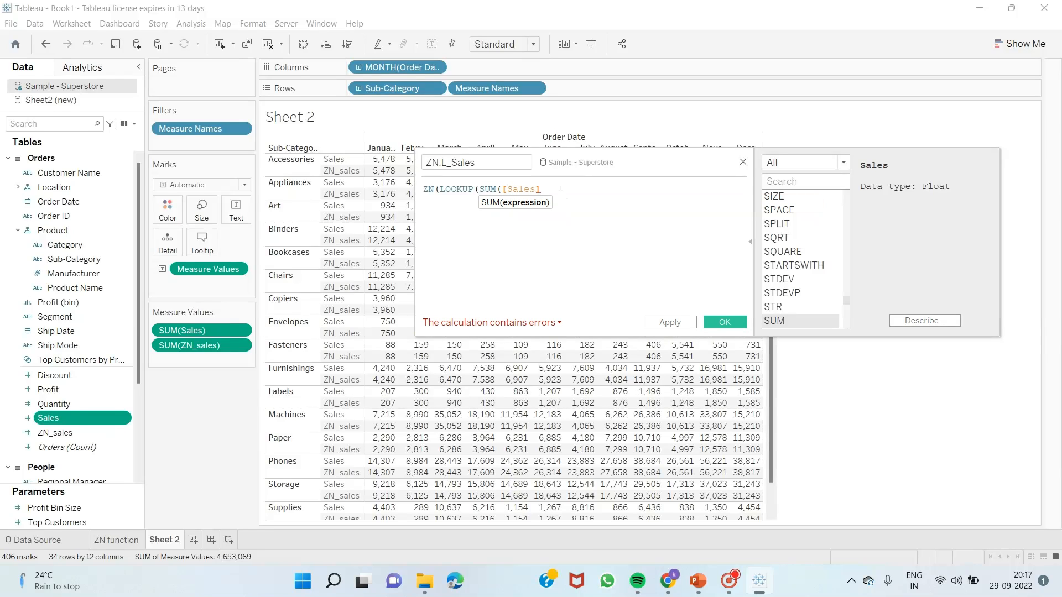
type("),")
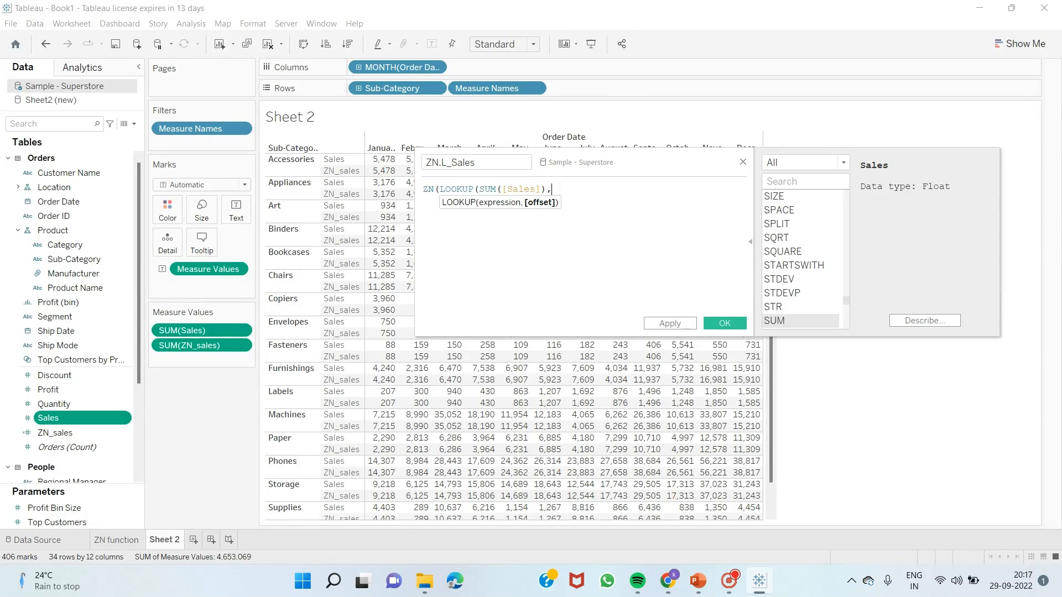
type("0)")
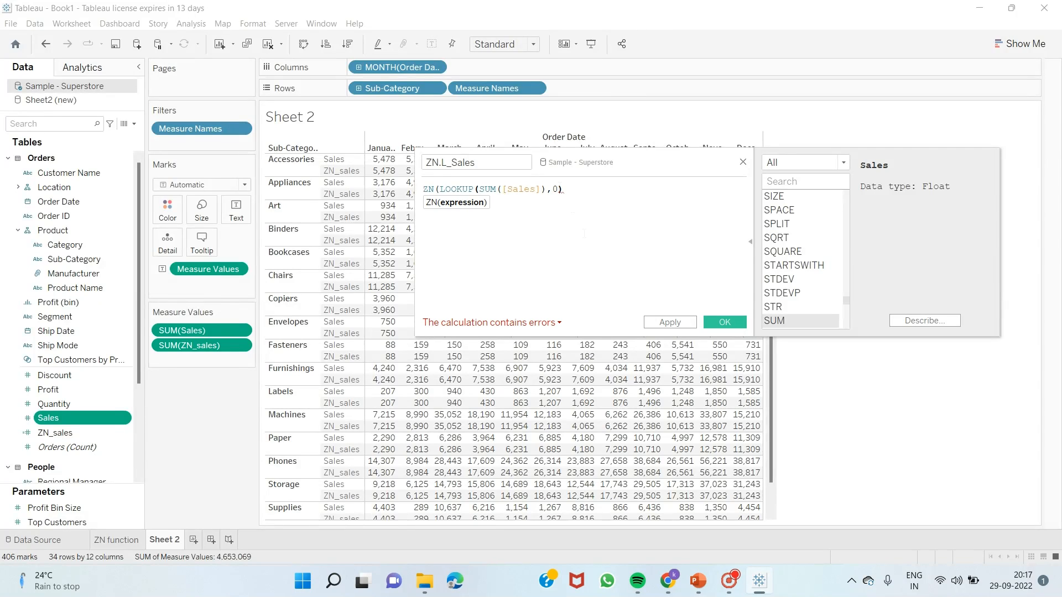
type(")")
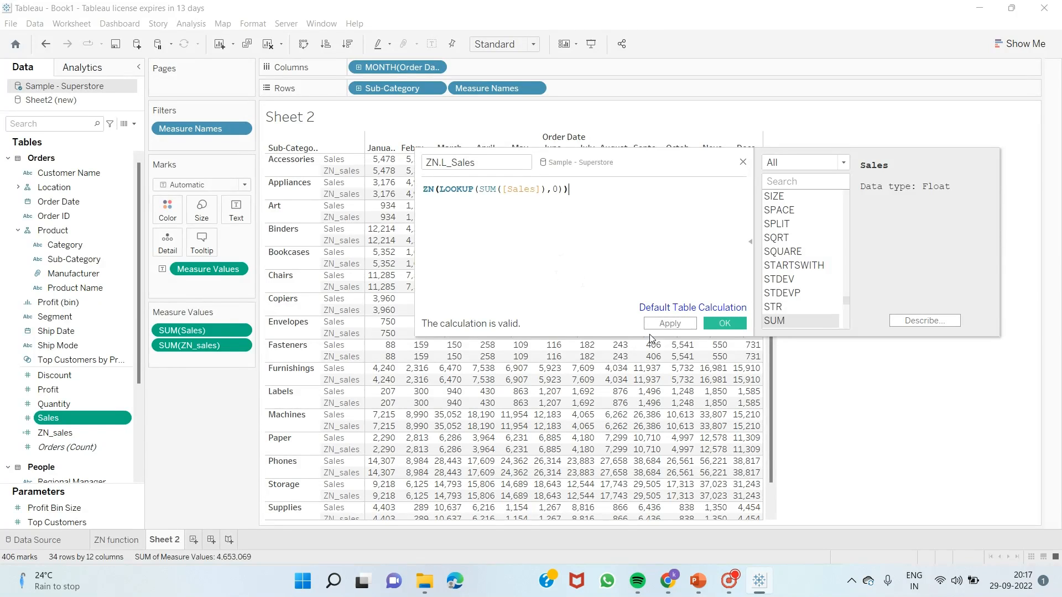
left_click(670, 323)
left_click(723, 330)
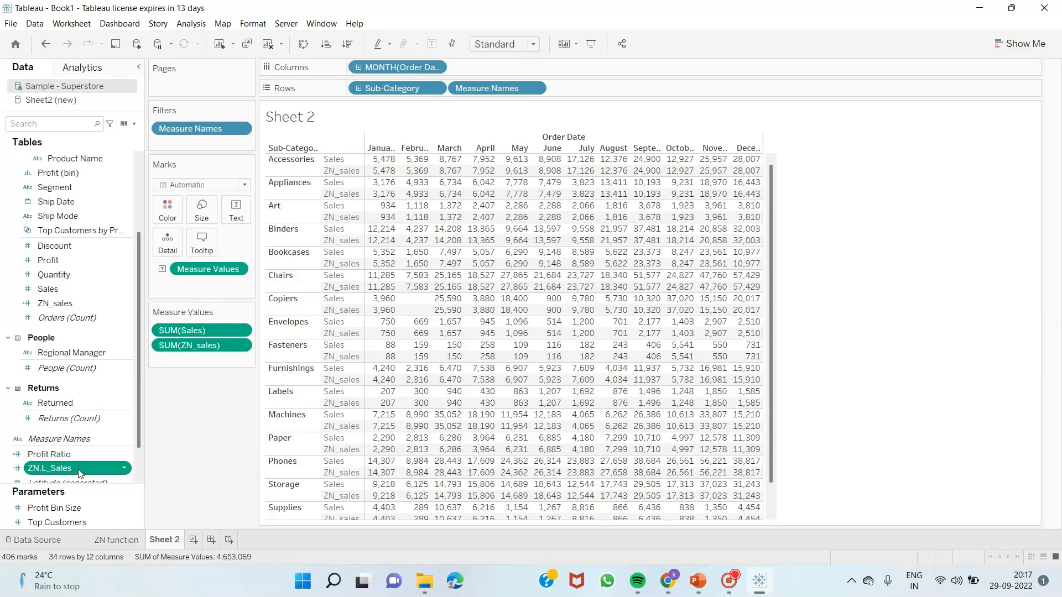
- Add ZN.L_Sales to the sub-category table as a third measure and order it after ZN_sales
left_click_drag(79, 473, 415, 343)
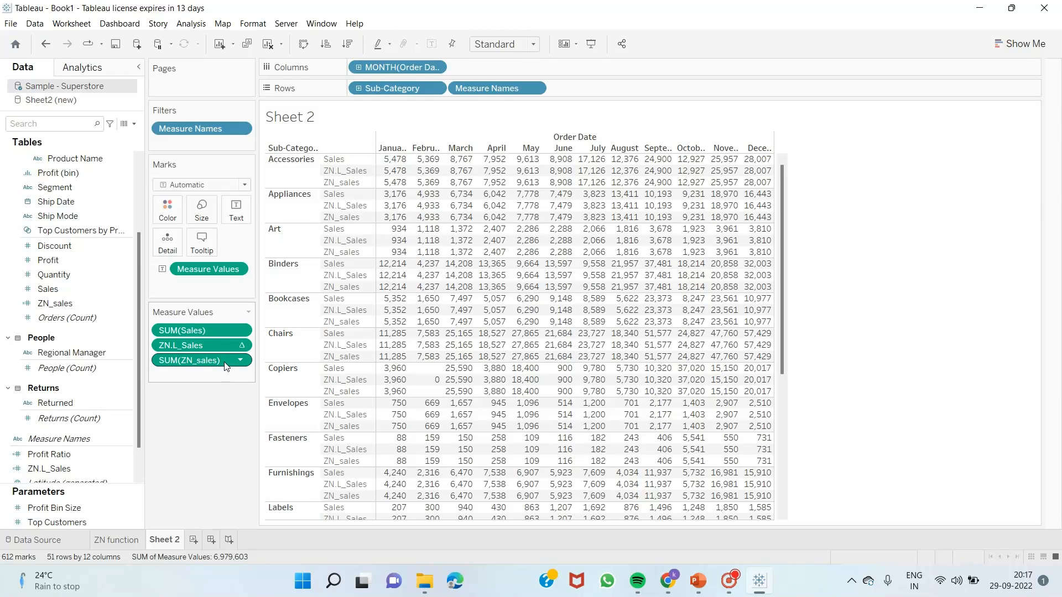
left_click_drag(208, 348, 208, 370)
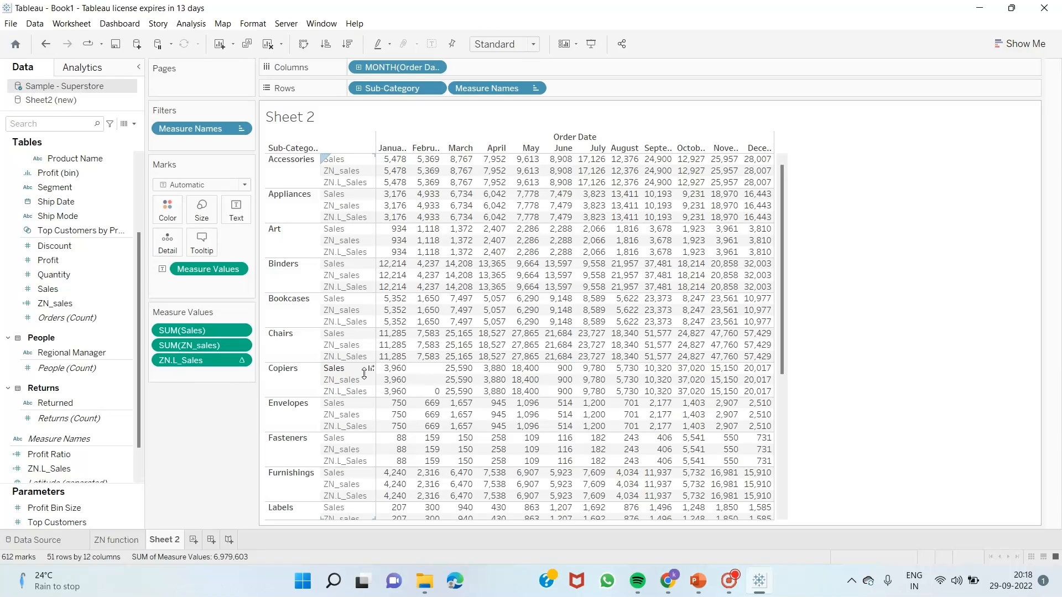
mouse_move(408, 385)
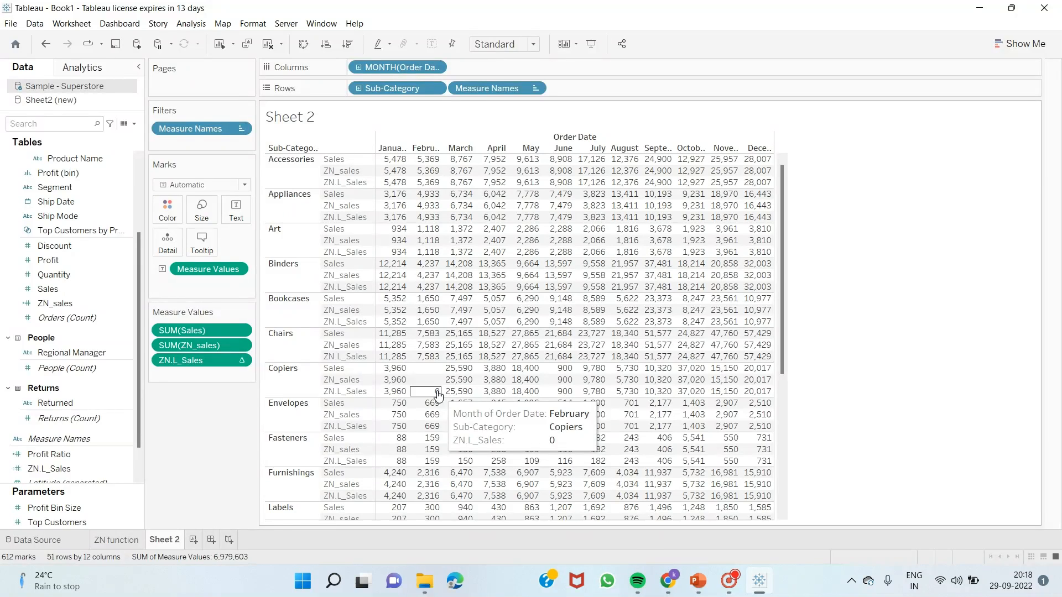
- Review the ZN.L_Sales formula and check its February value for Copiers in the table
left_click(123, 470)
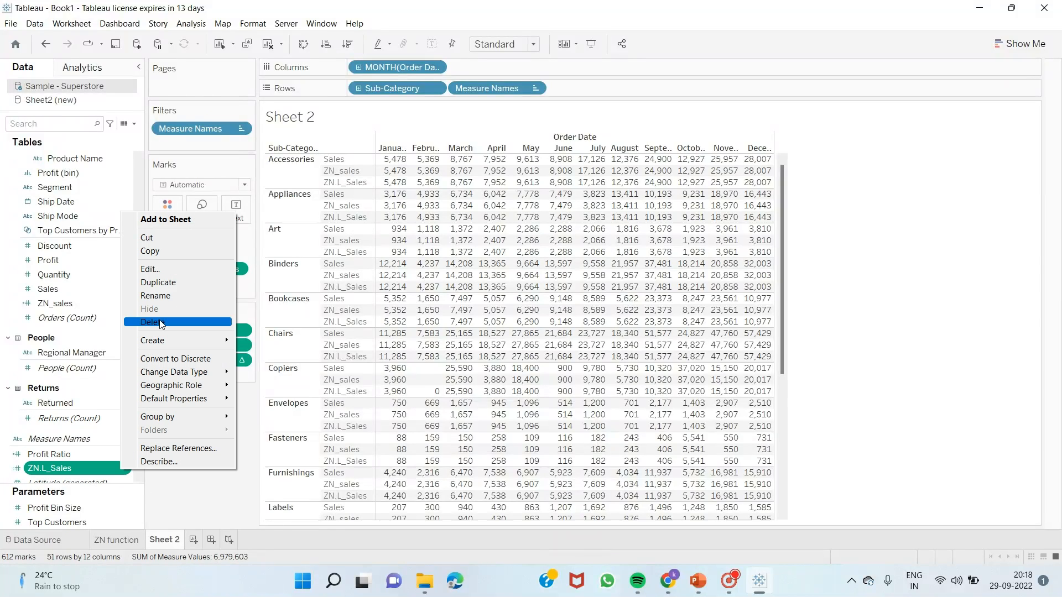
left_click(188, 269)
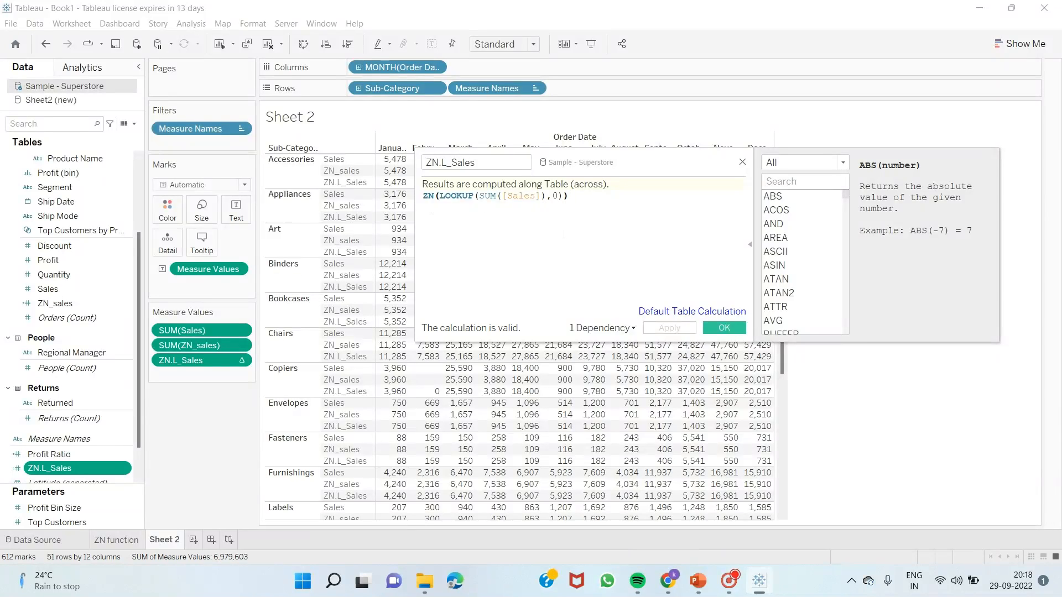
left_click(724, 329)
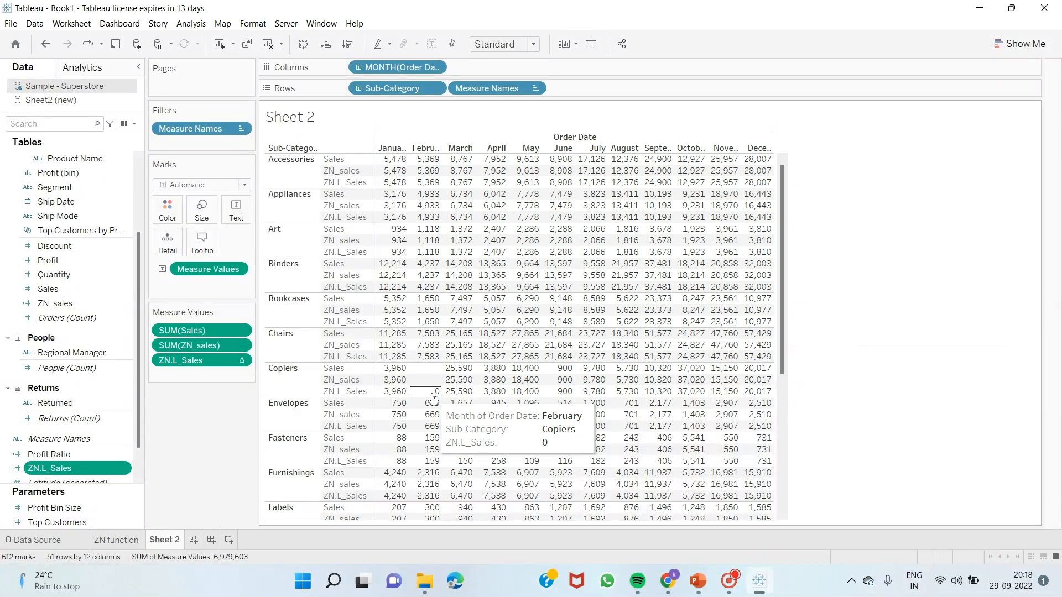
mouse_move(693, 396)
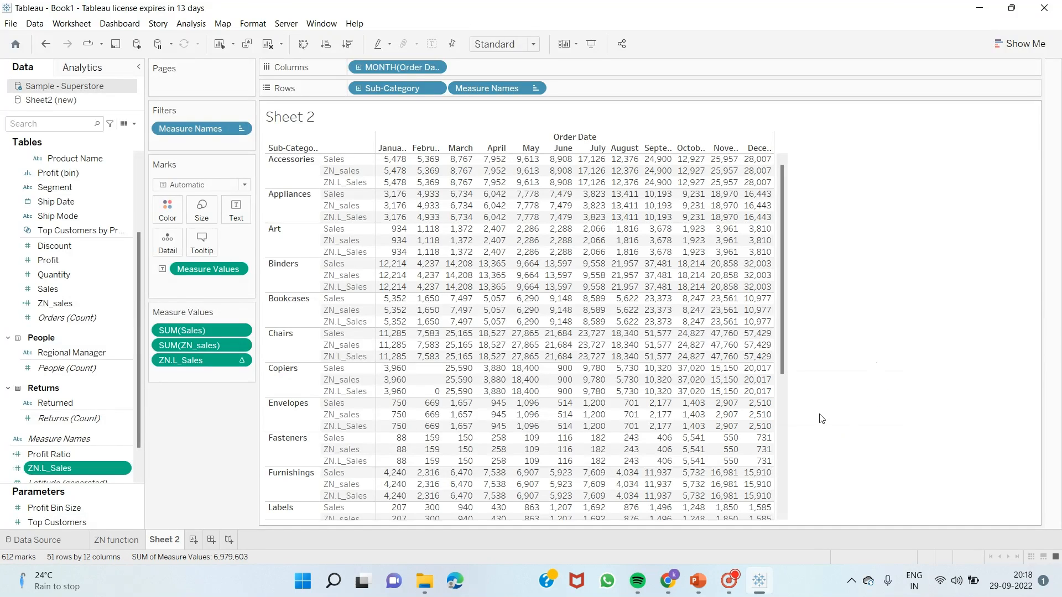
mouse_move(714, 462)
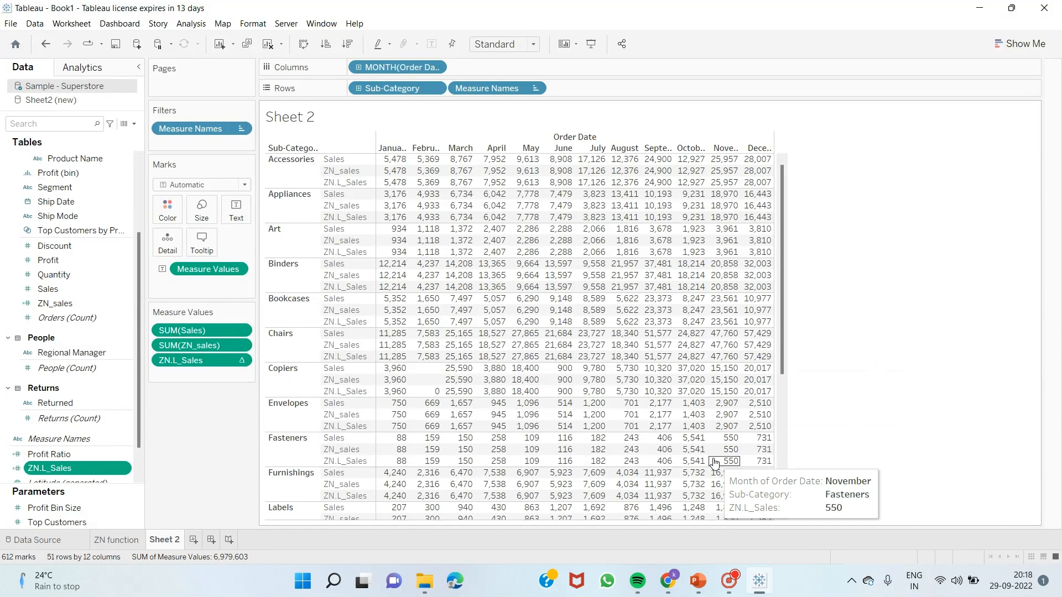
- Rename Sheet 2 as zn.l_sales
double_click(166, 542)
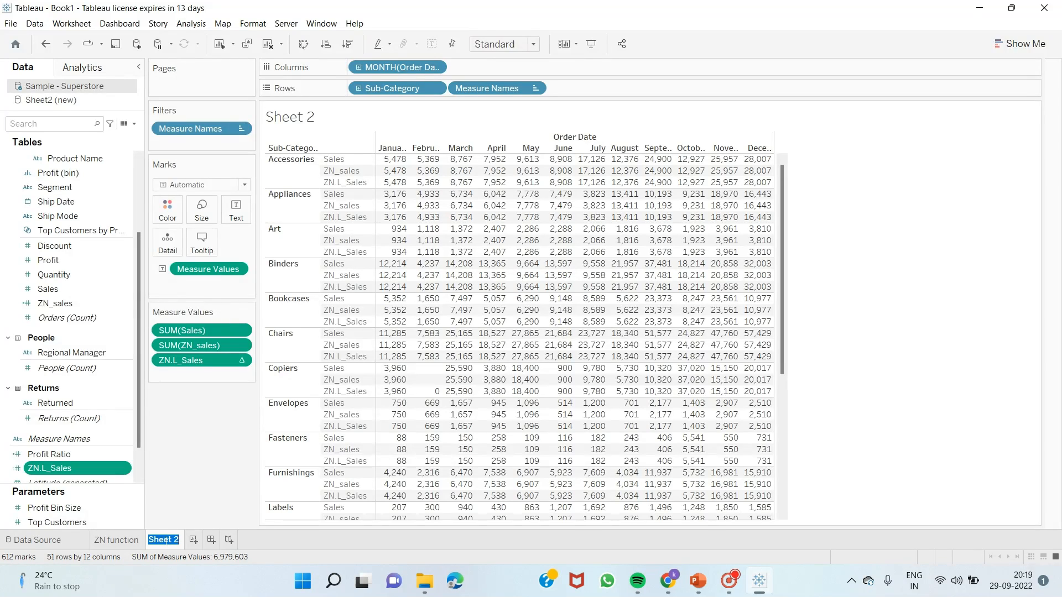
type("zn.l_sale")
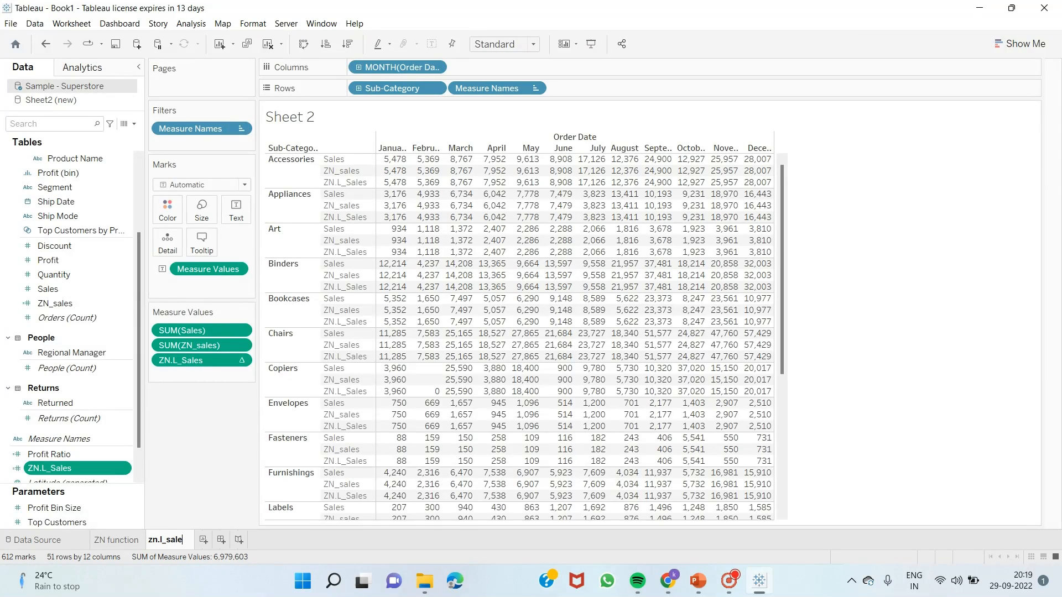
type("s")
left_click(269, 540)
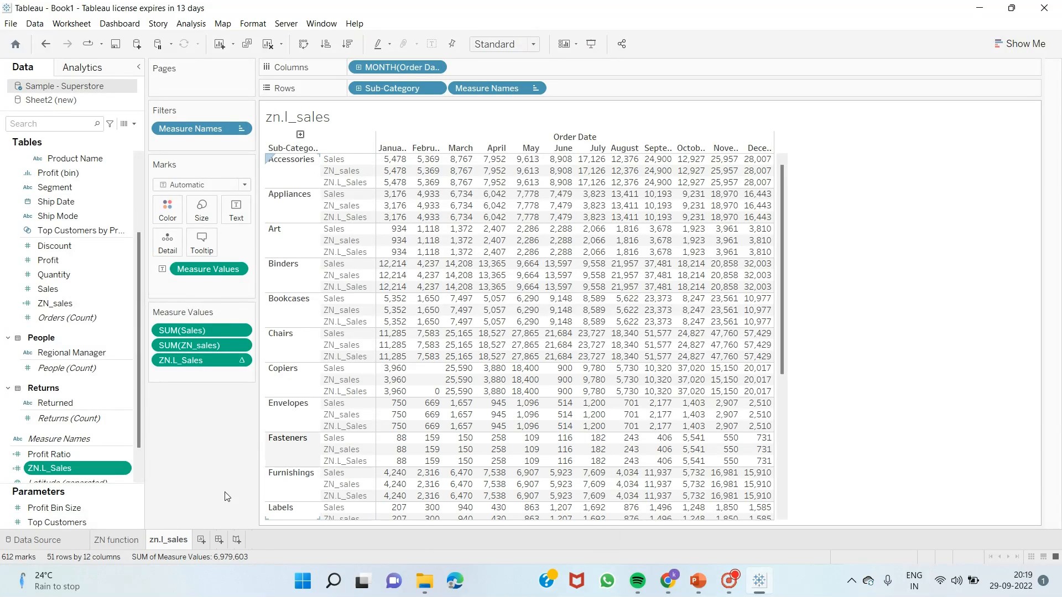
- Compare the employee table on the ZN function sheet with the Copiers ZN.L_Sales values on the zn.l_sales sheet
left_click(124, 545)
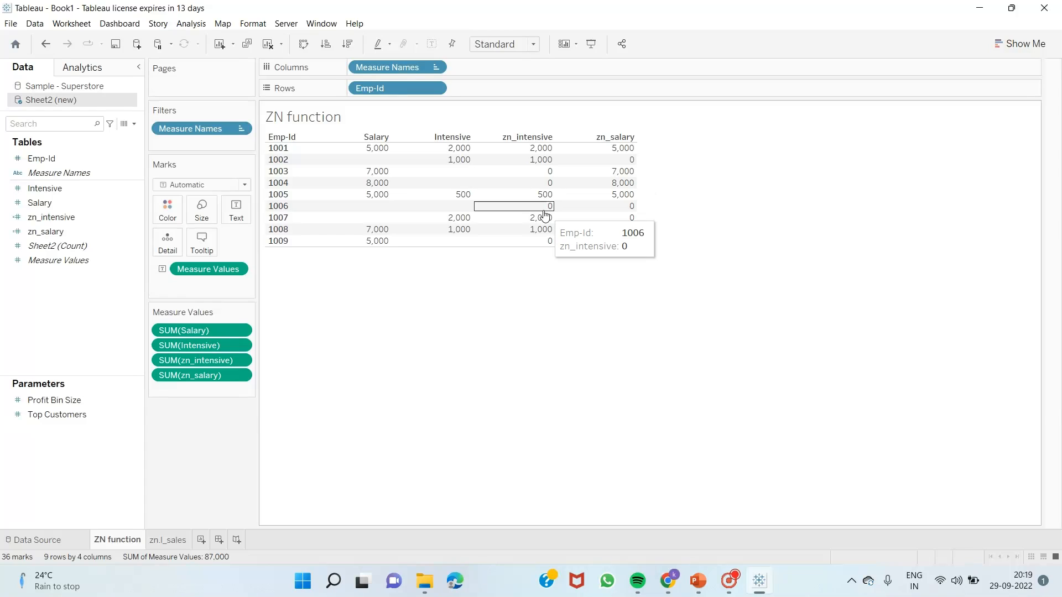
left_click(161, 541)
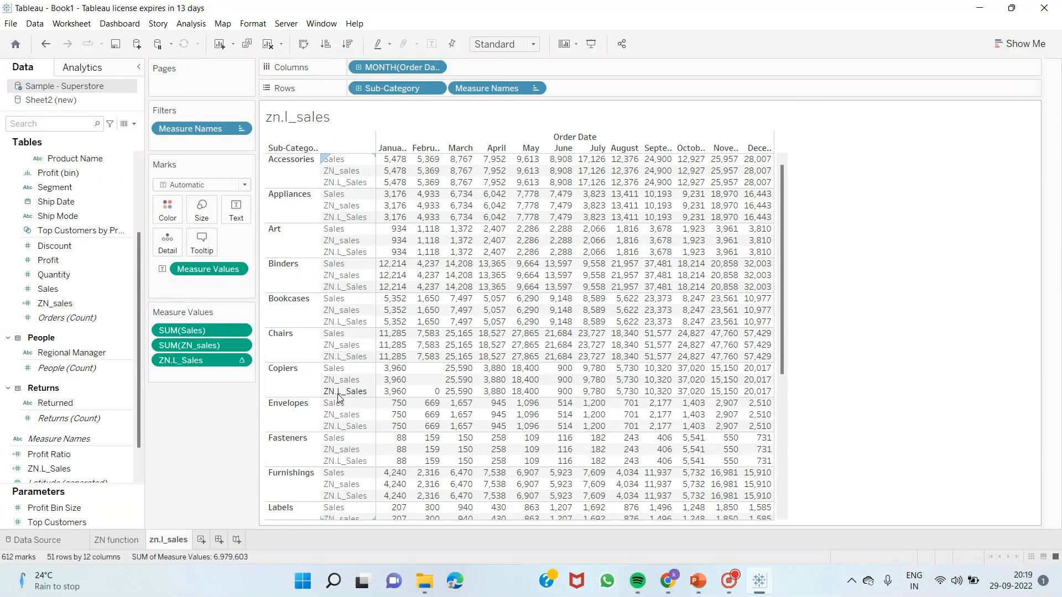
mouse_move(433, 395)
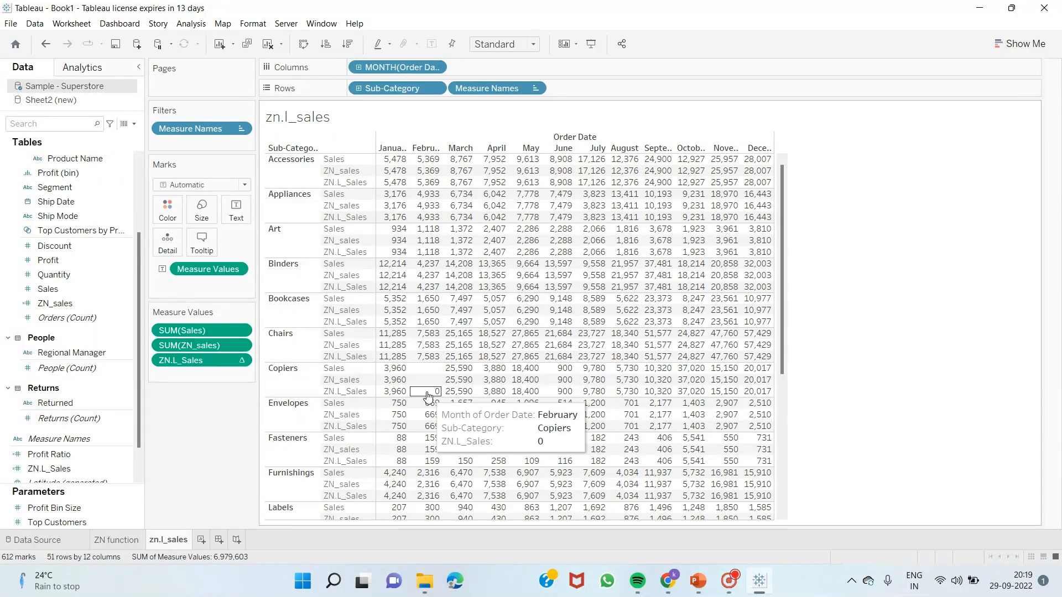